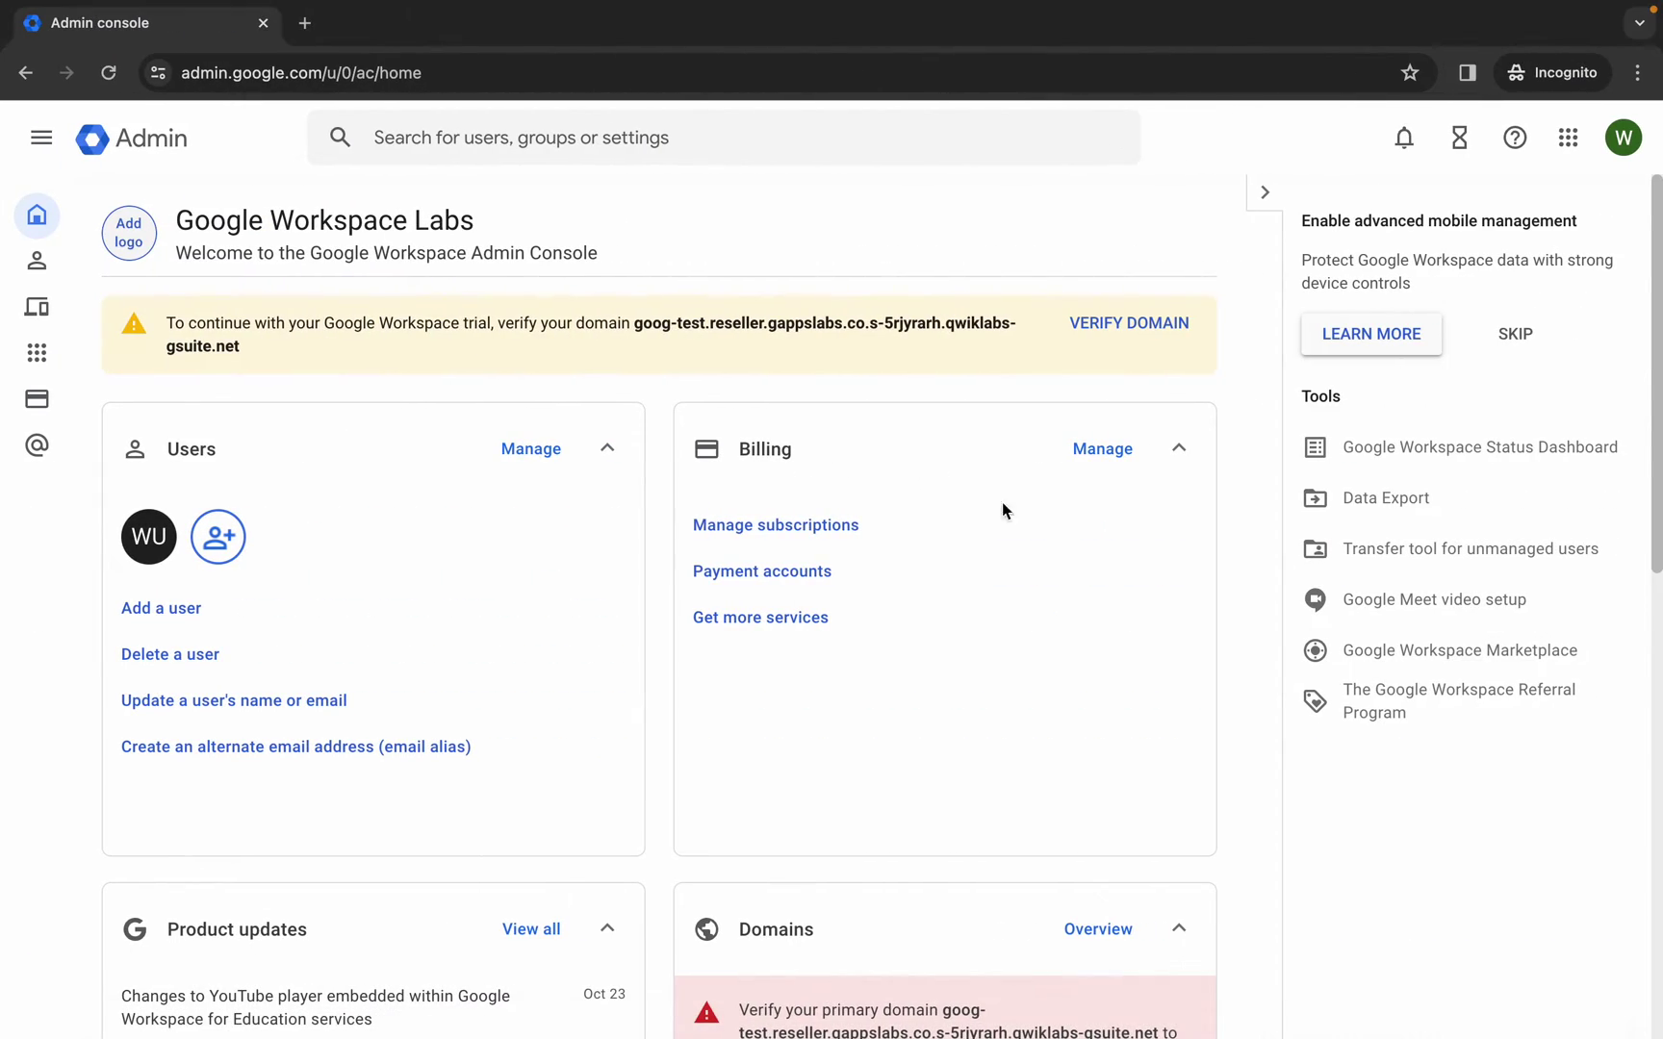
Start verifying the workspace domain from the Domains card on the Admin home page
scroll(1002, 564, "down", 3)
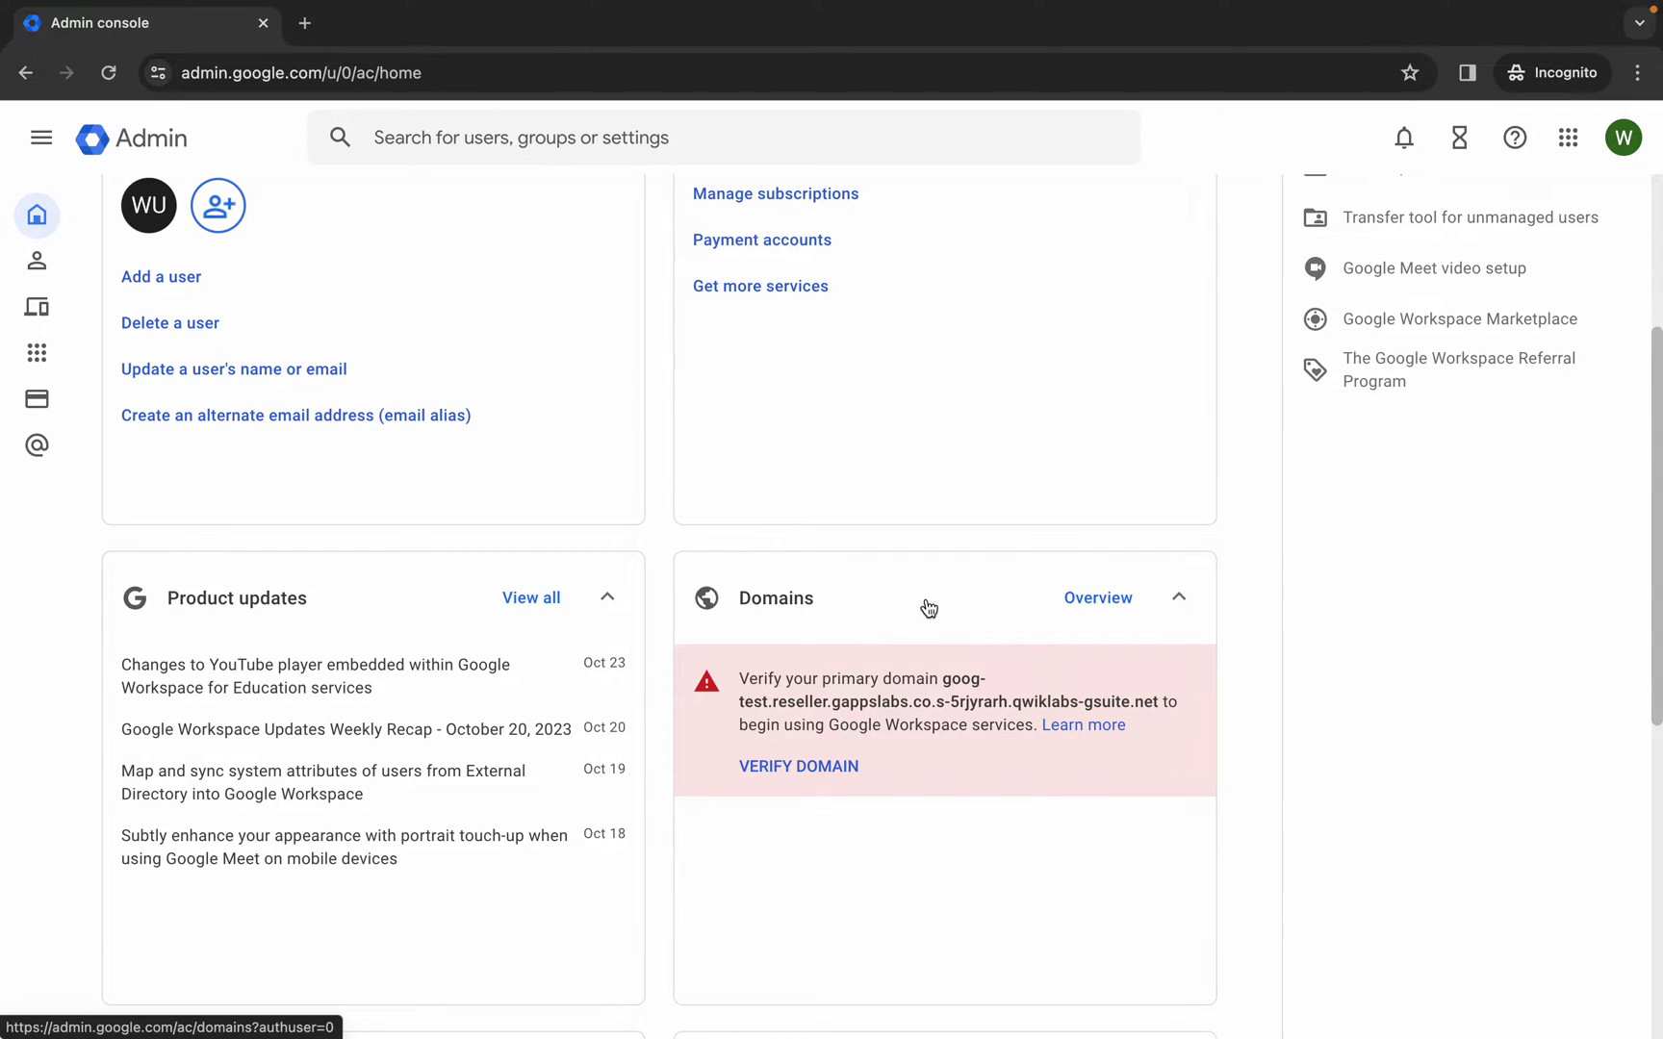
left_click(803, 777)
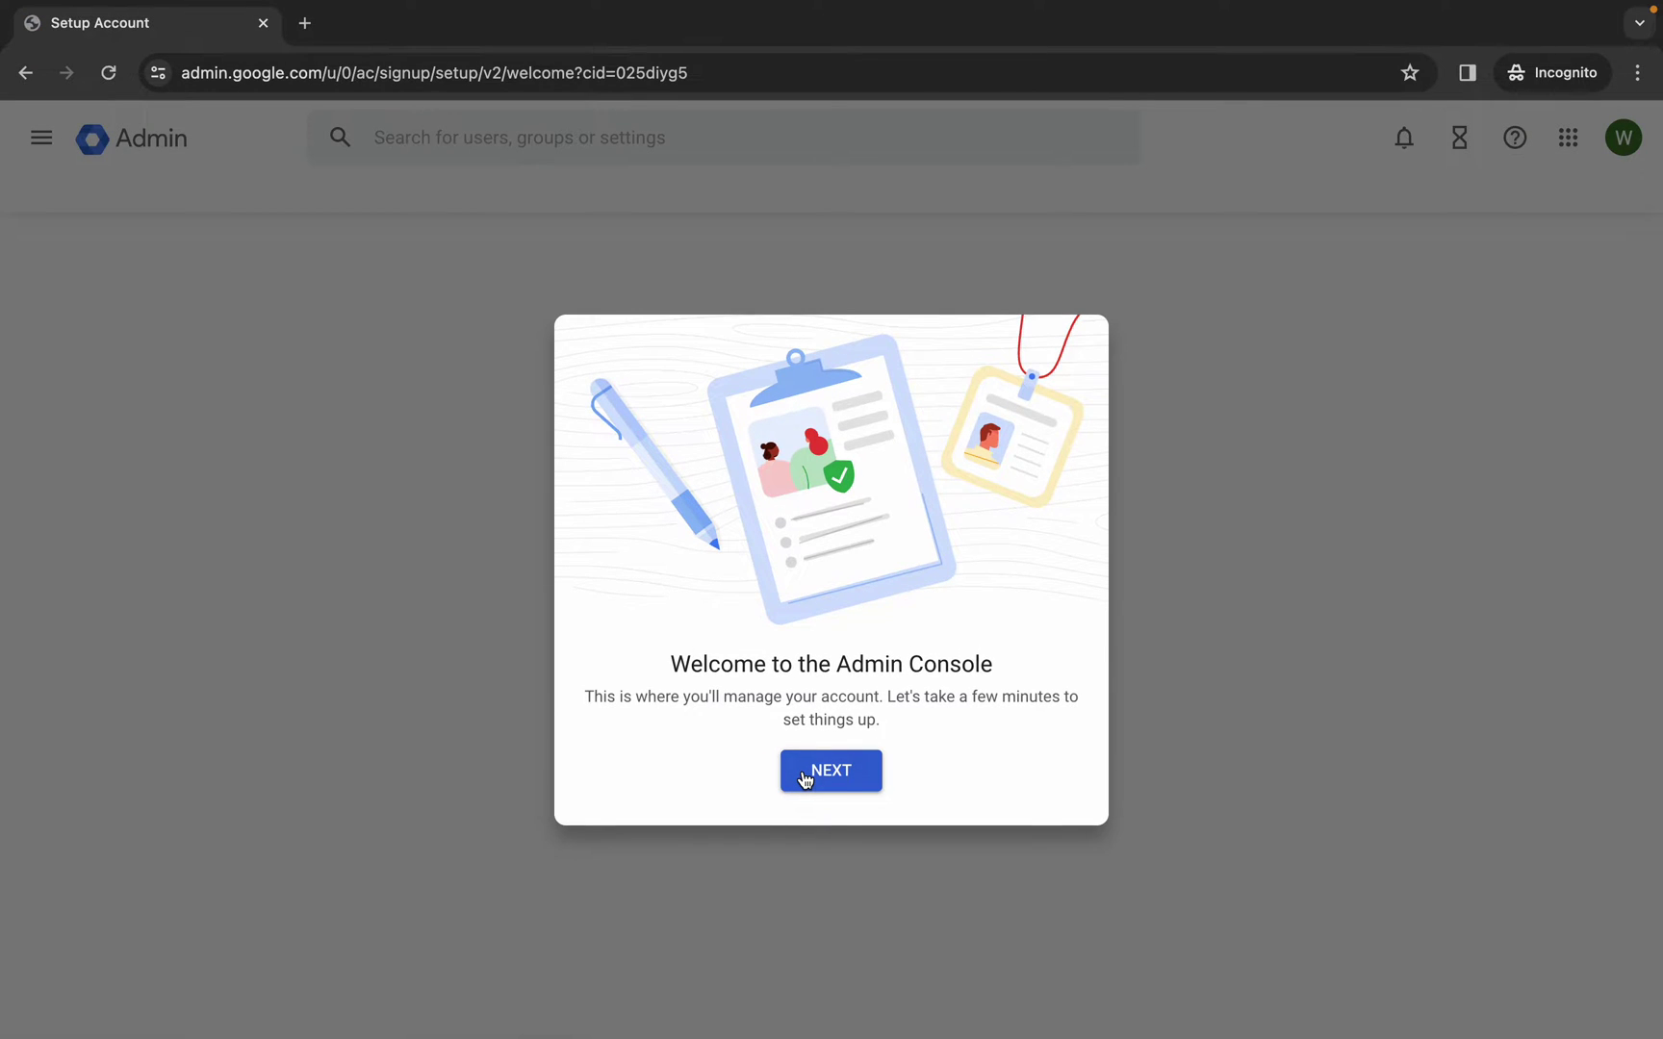
Get past the welcome screen and verify the lab domain, bringing setup to 33%
left_click(841, 778)
left_click(841, 778)
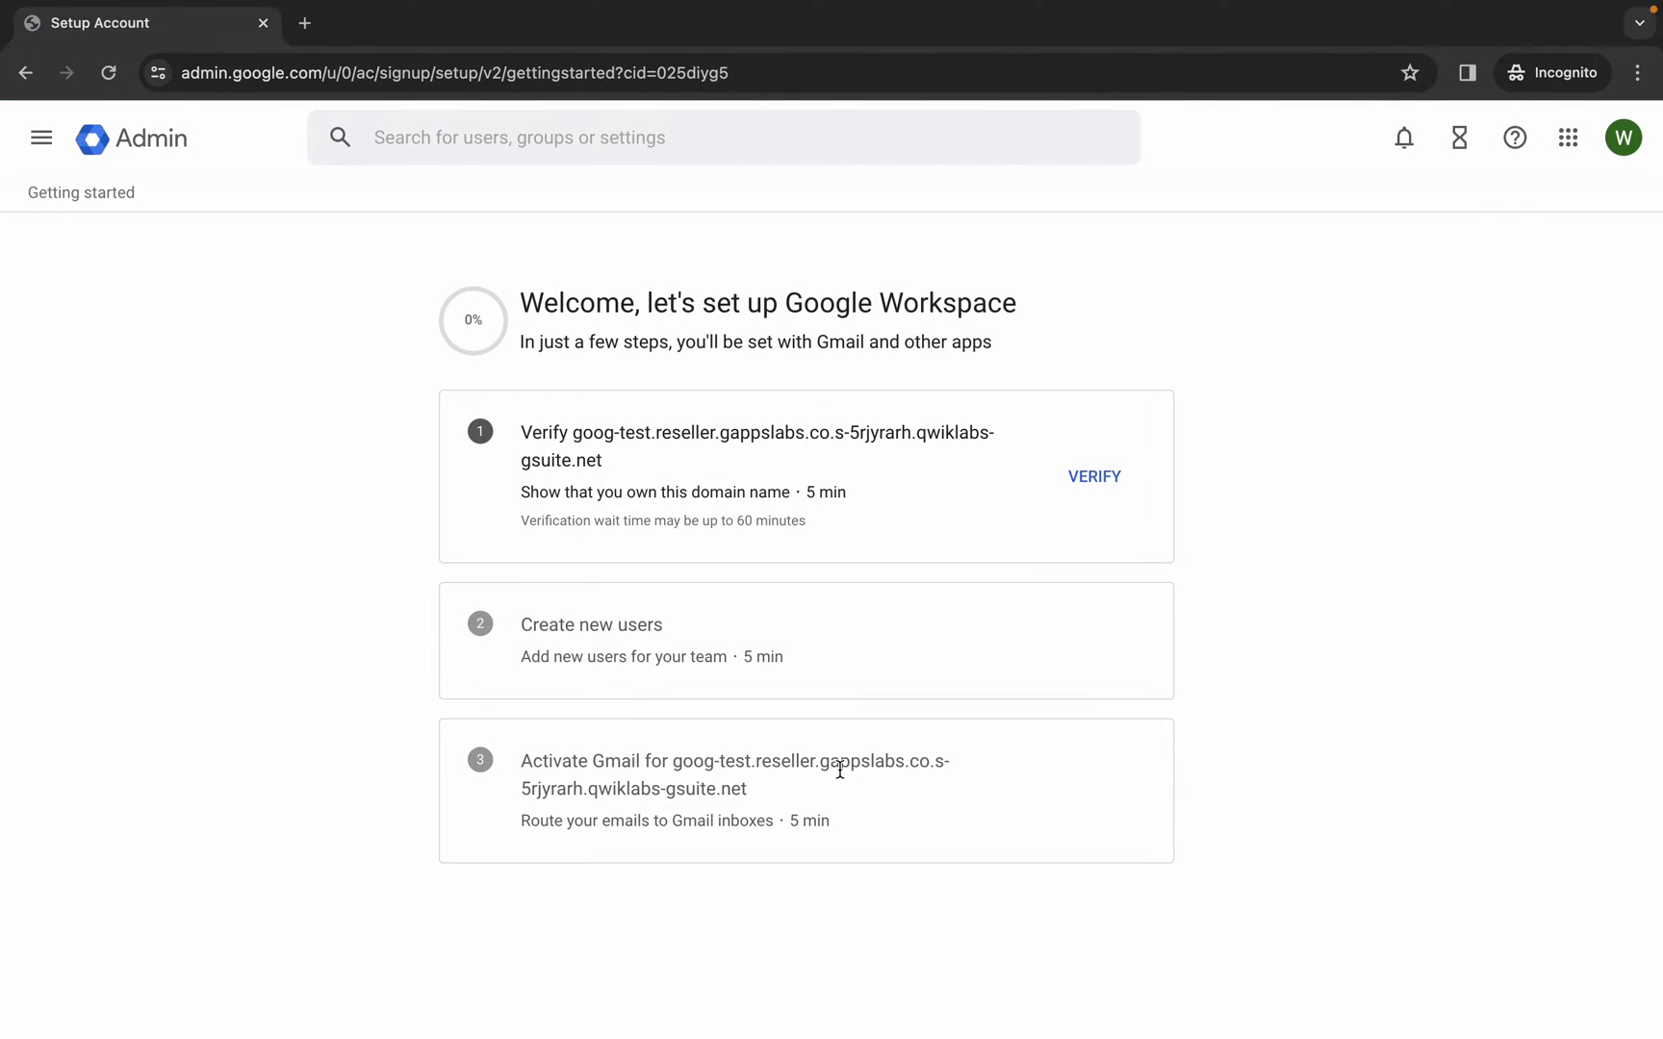
left_click(1091, 478)
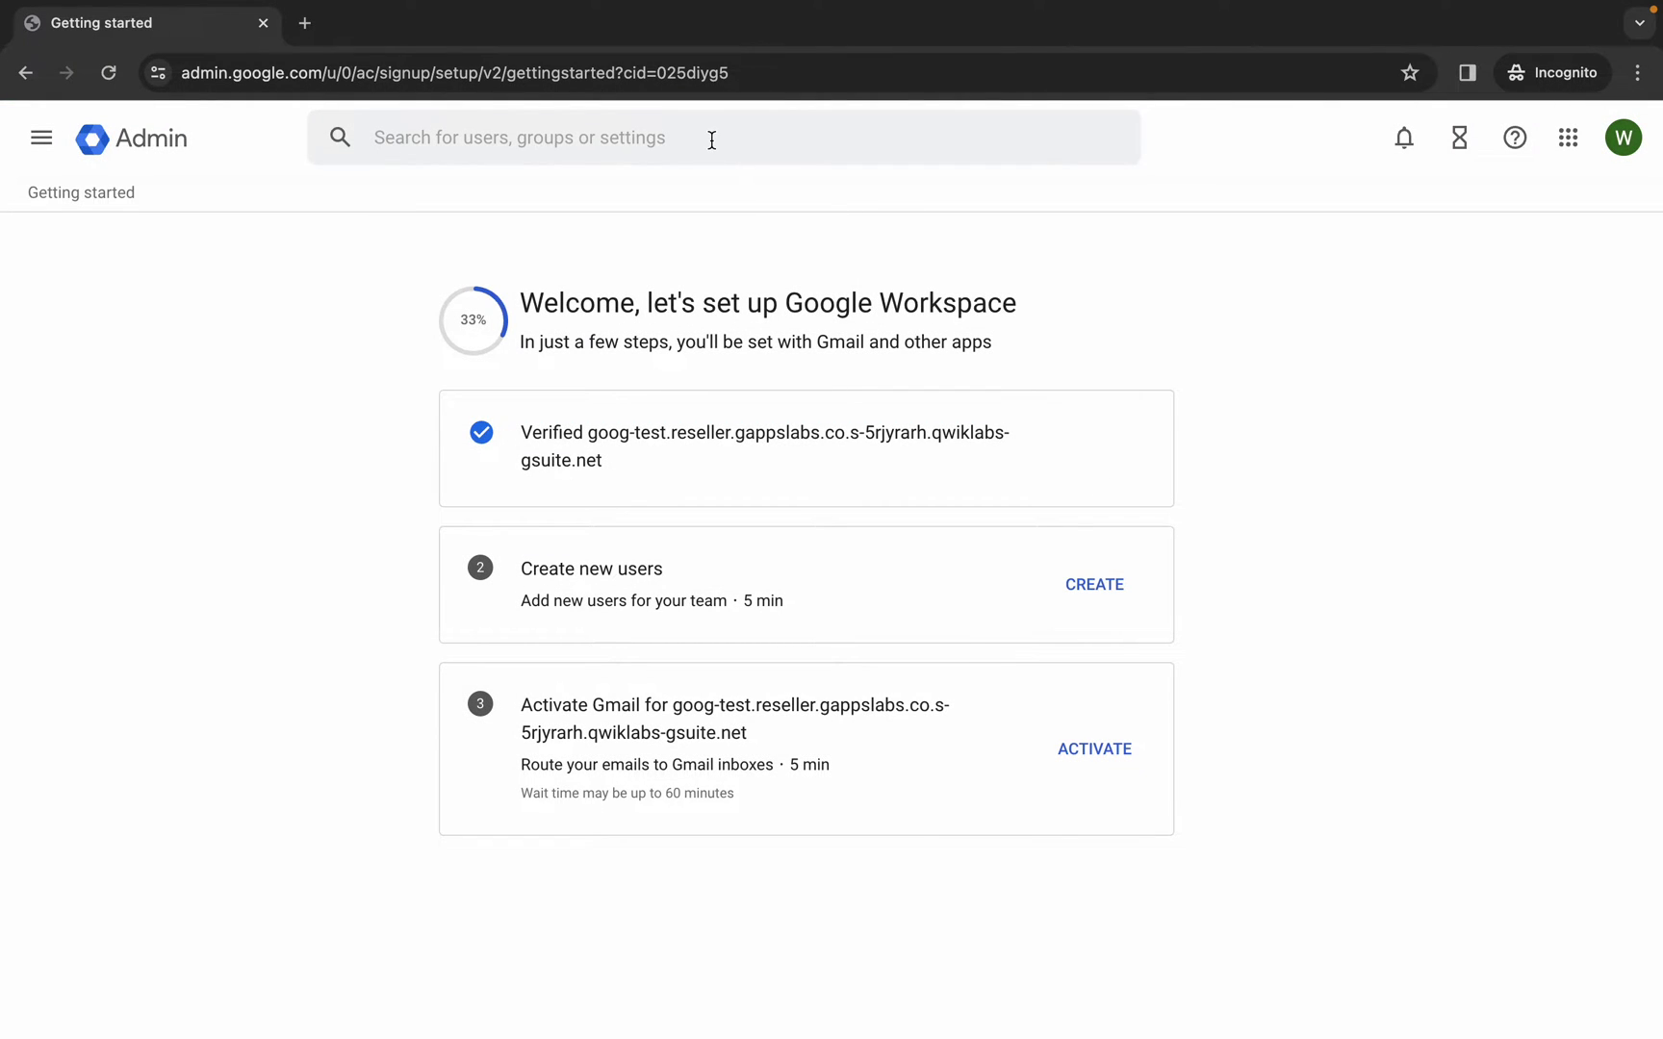
Search admin settings for 'google meet' and open the Meet Service status page
left_click(711, 140)
type("google mee")
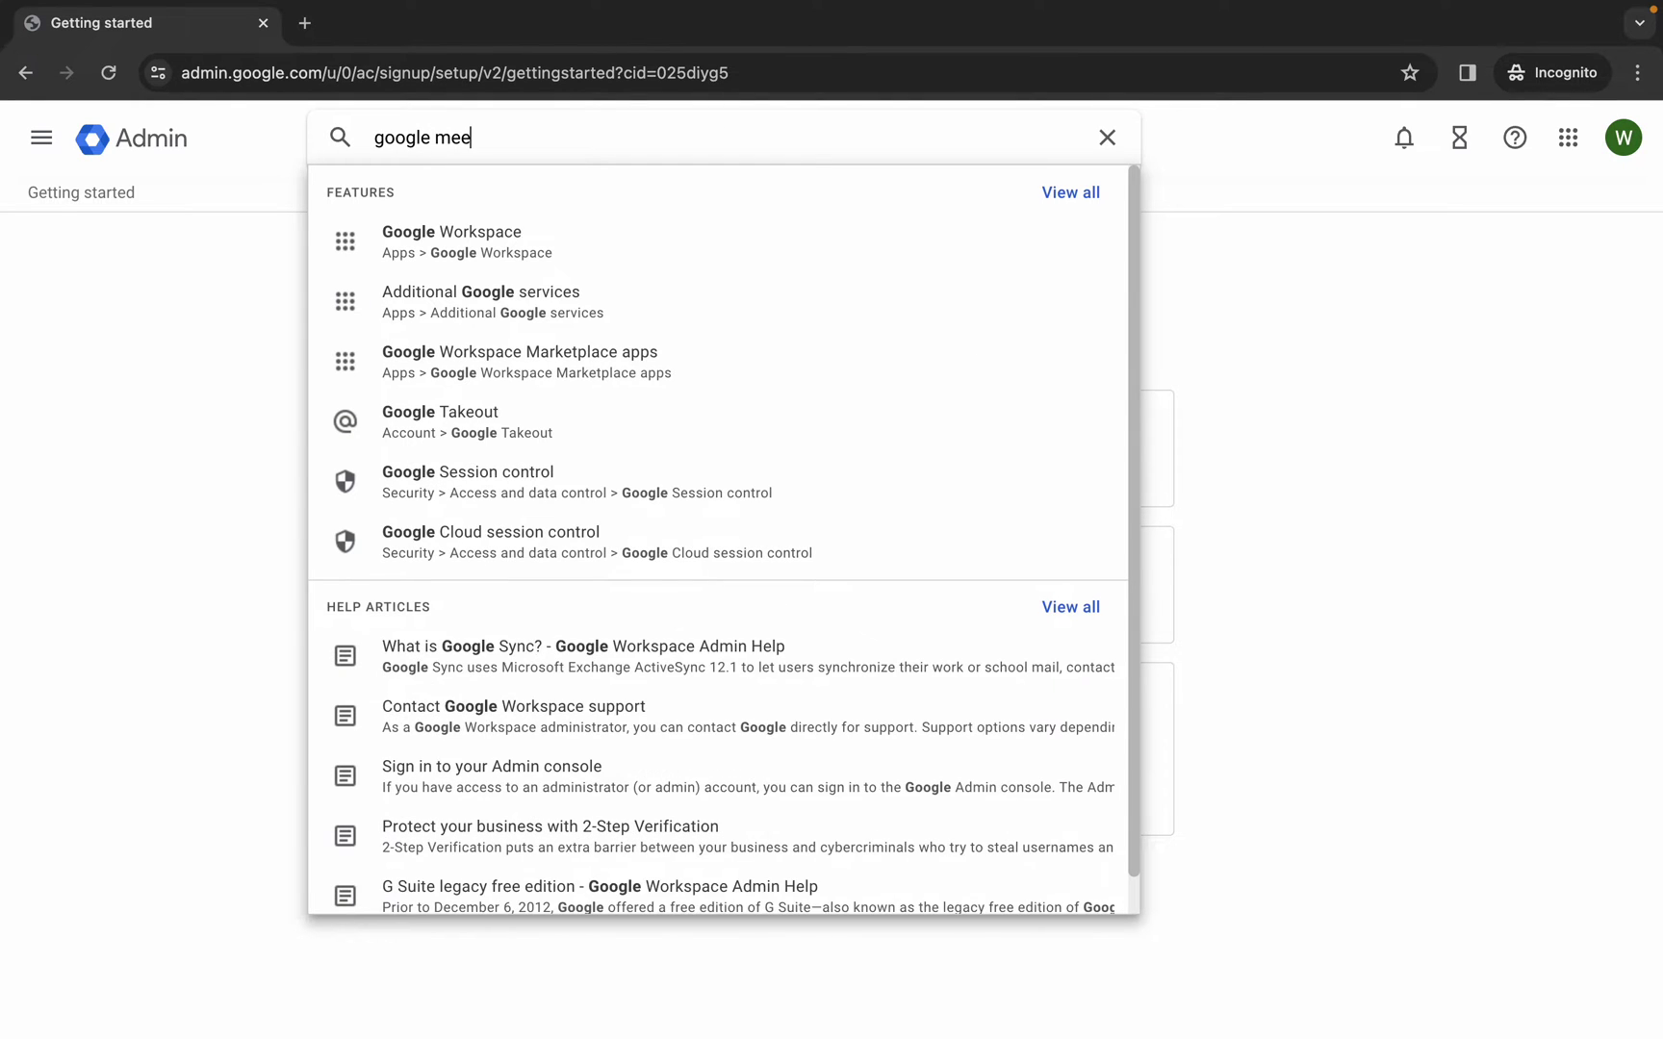
type("t")
key("Return")
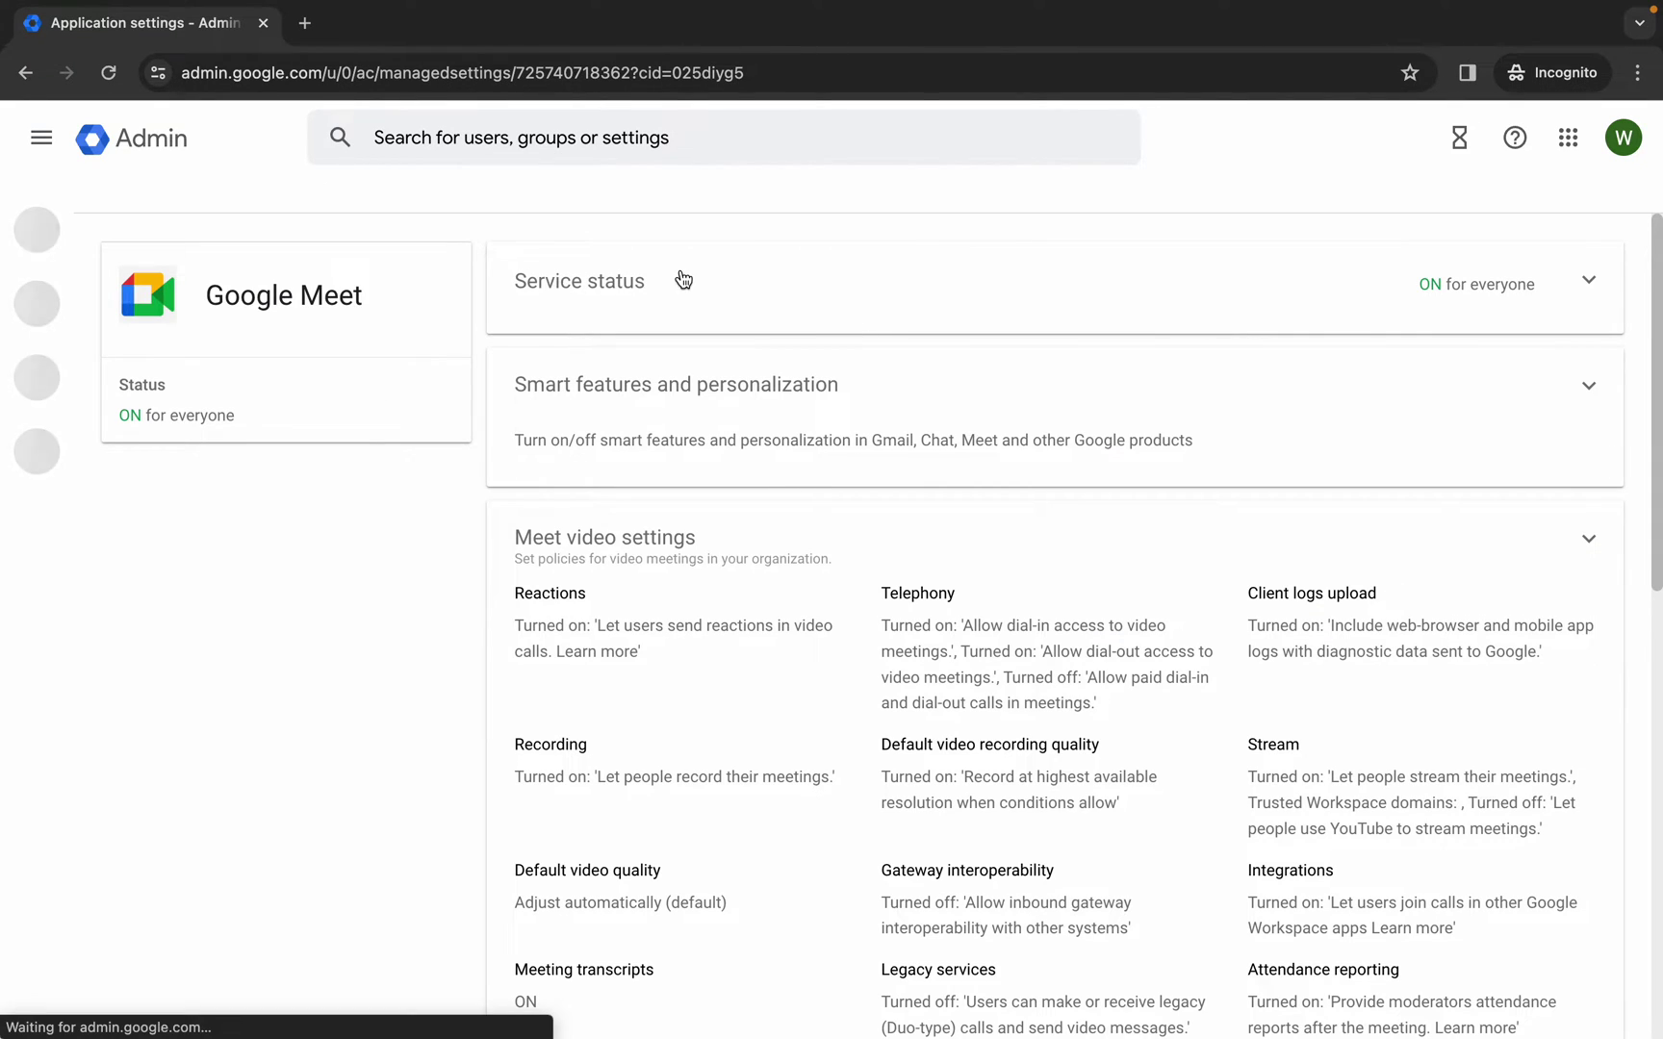
left_click(1584, 286)
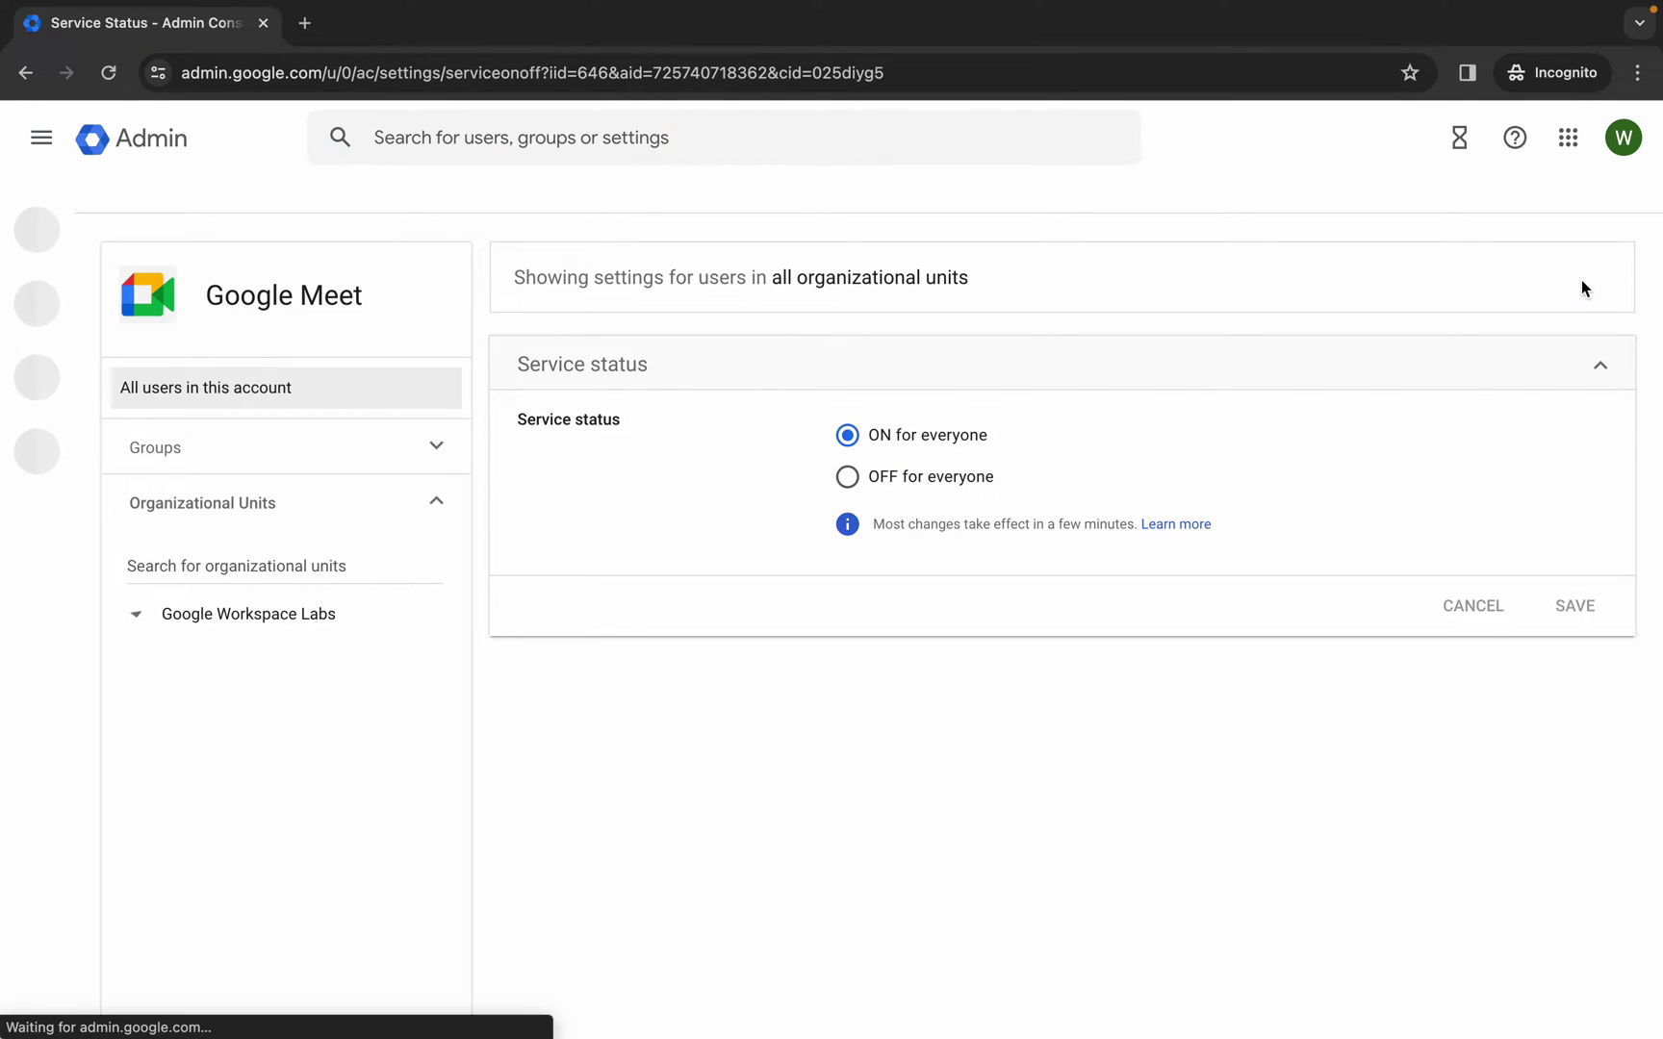
Set Google Meet service status to OFF for everyone and confirm turning it off
left_click(905, 484)
left_click(1583, 608)
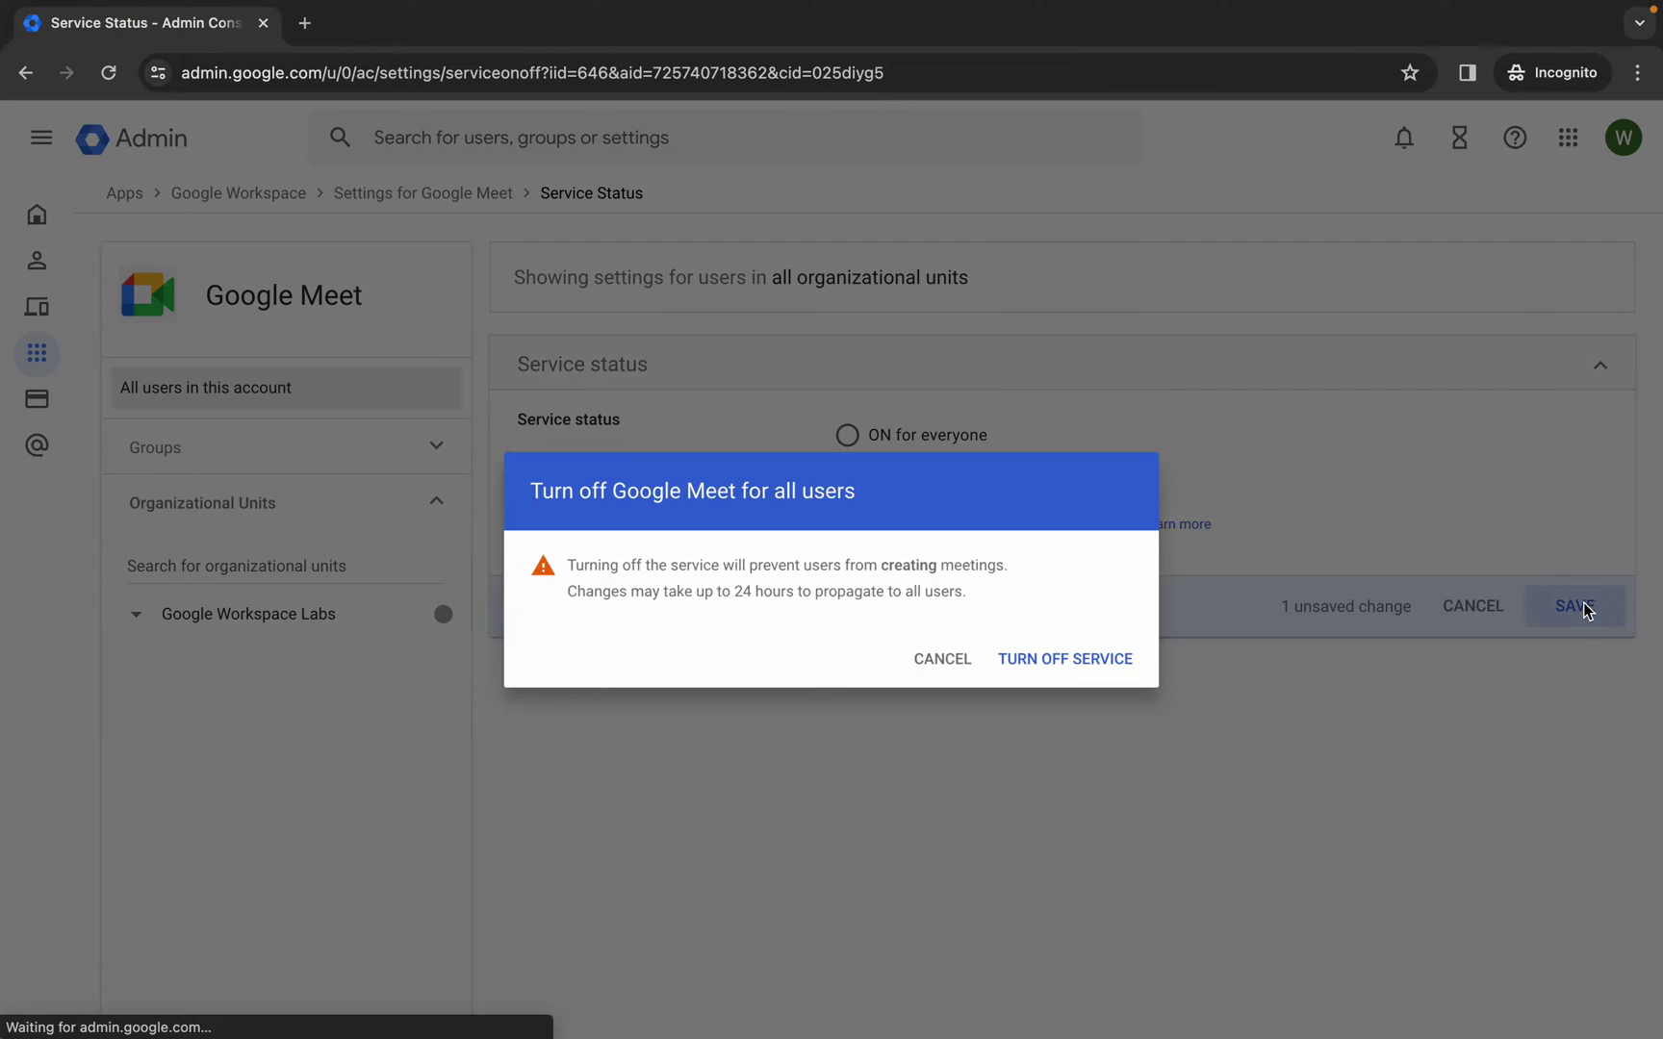
left_click(1046, 666)
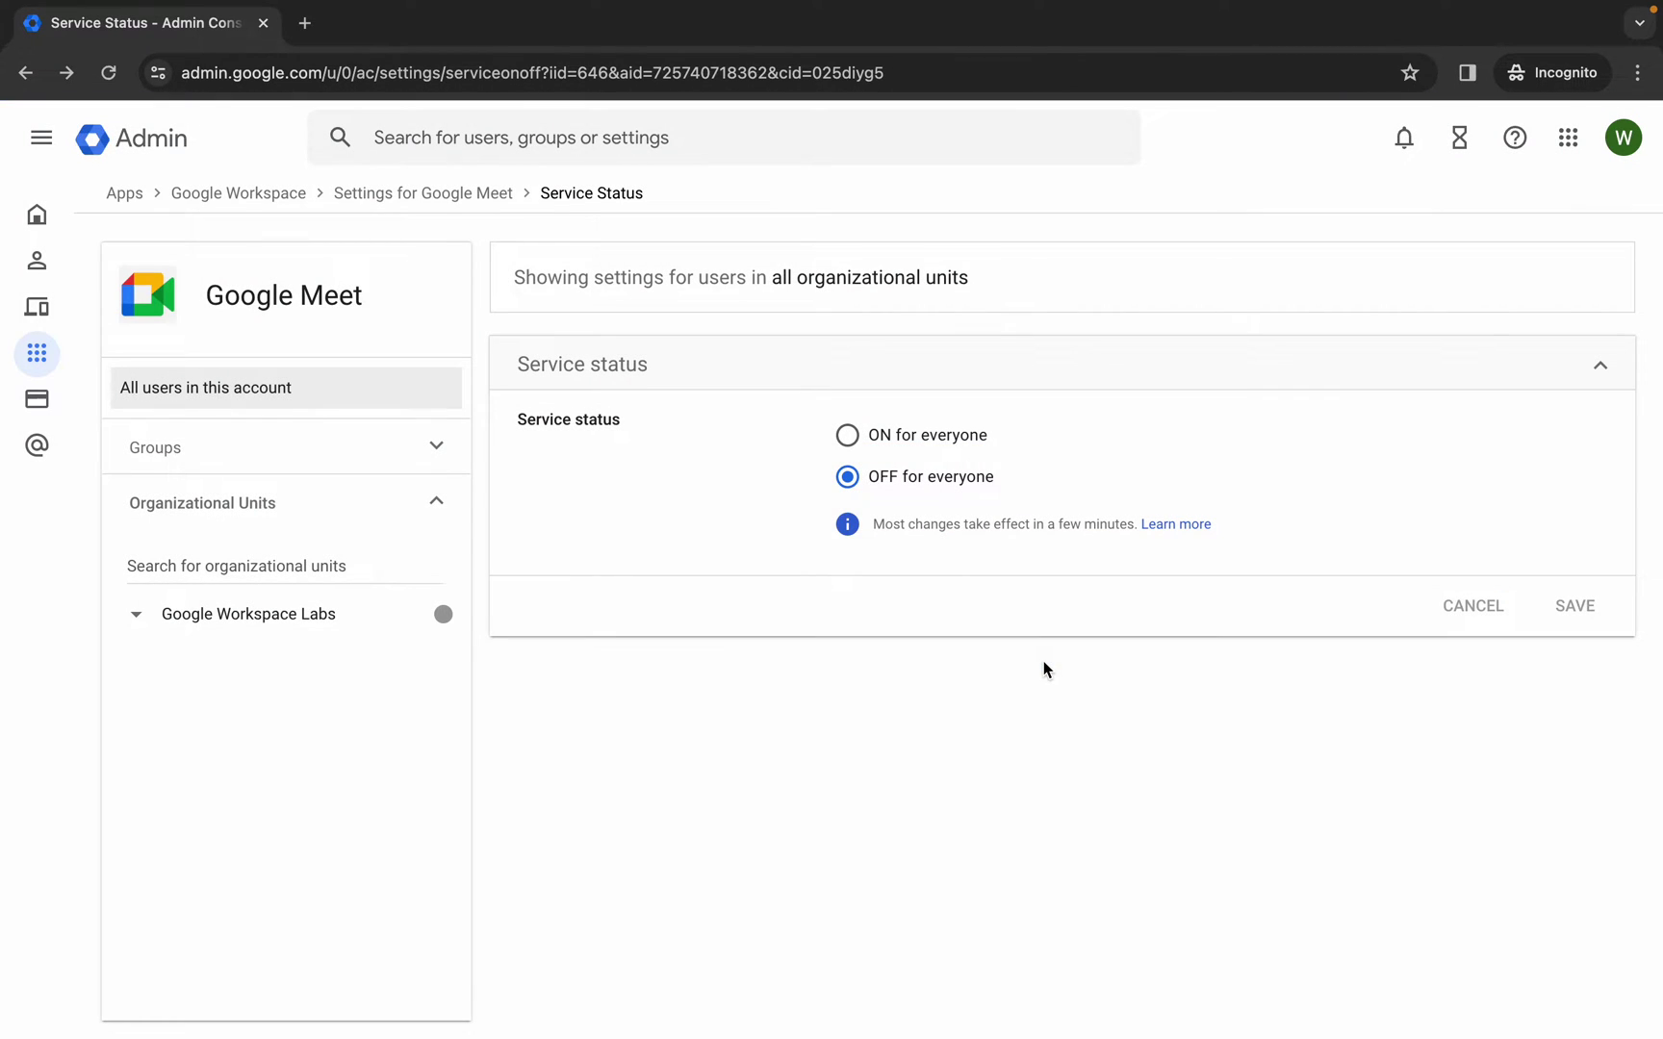
left_click(1602, 378)
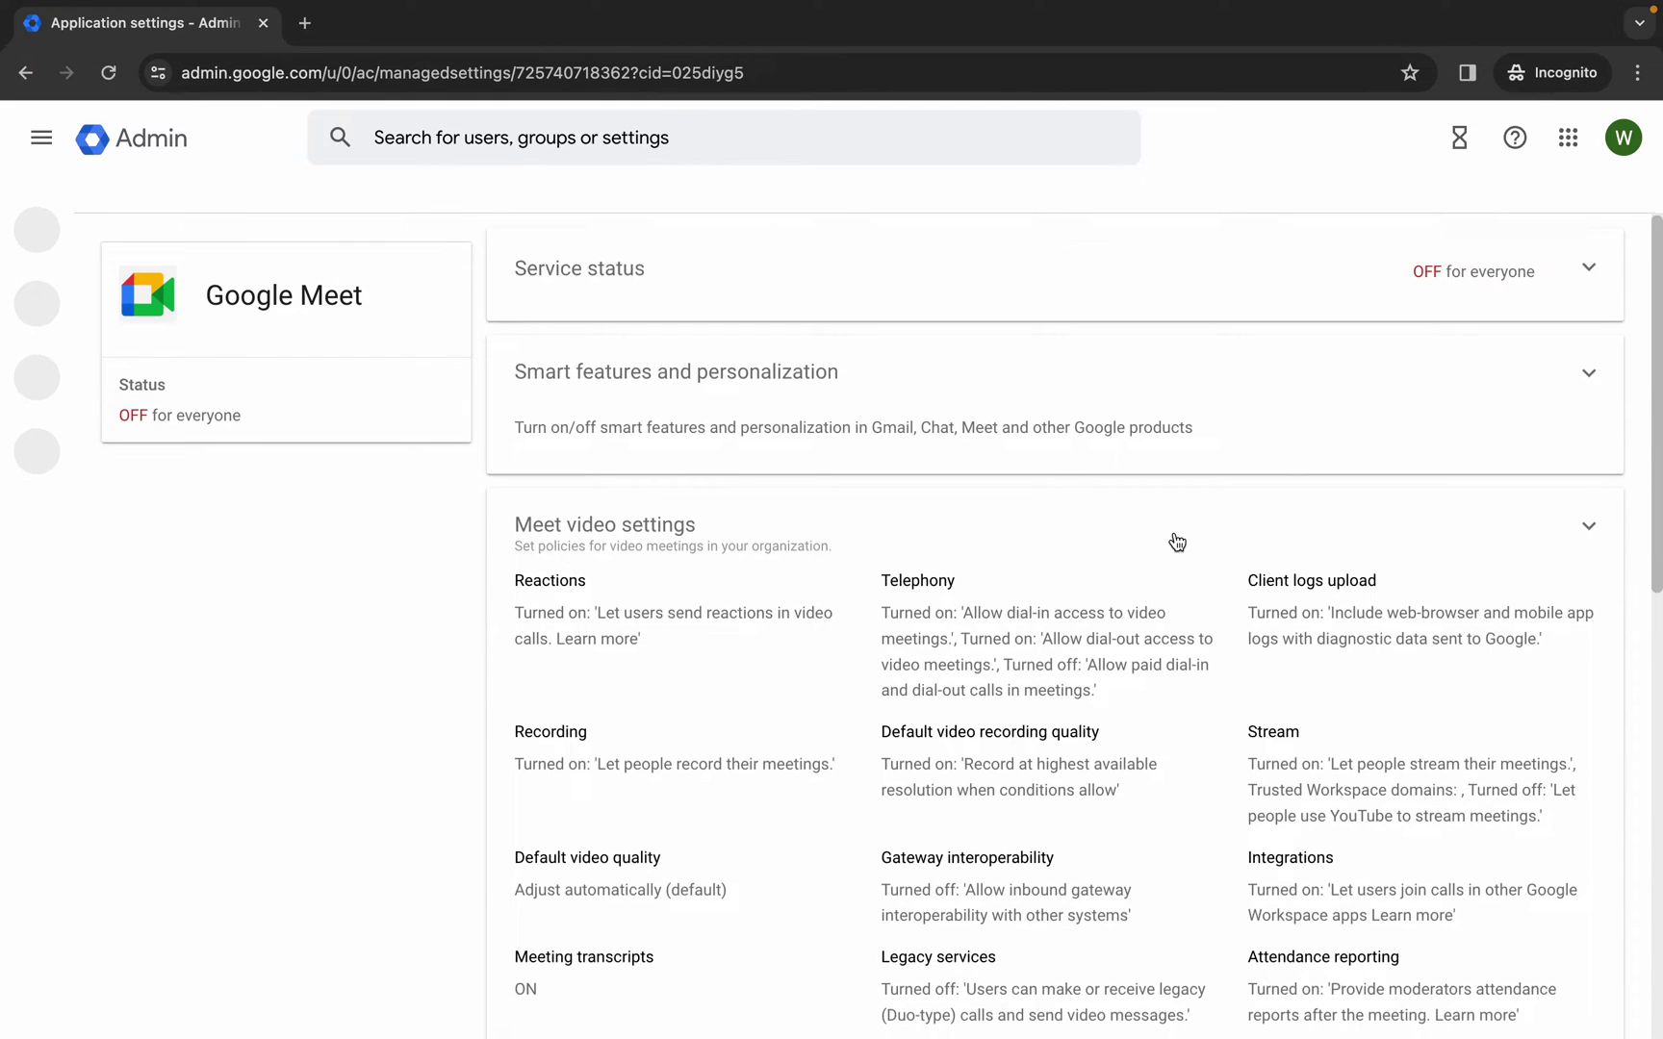
Open the Meet video settings for Google Workspace Labs and look through the list
scroll(1176, 541, "down", 2)
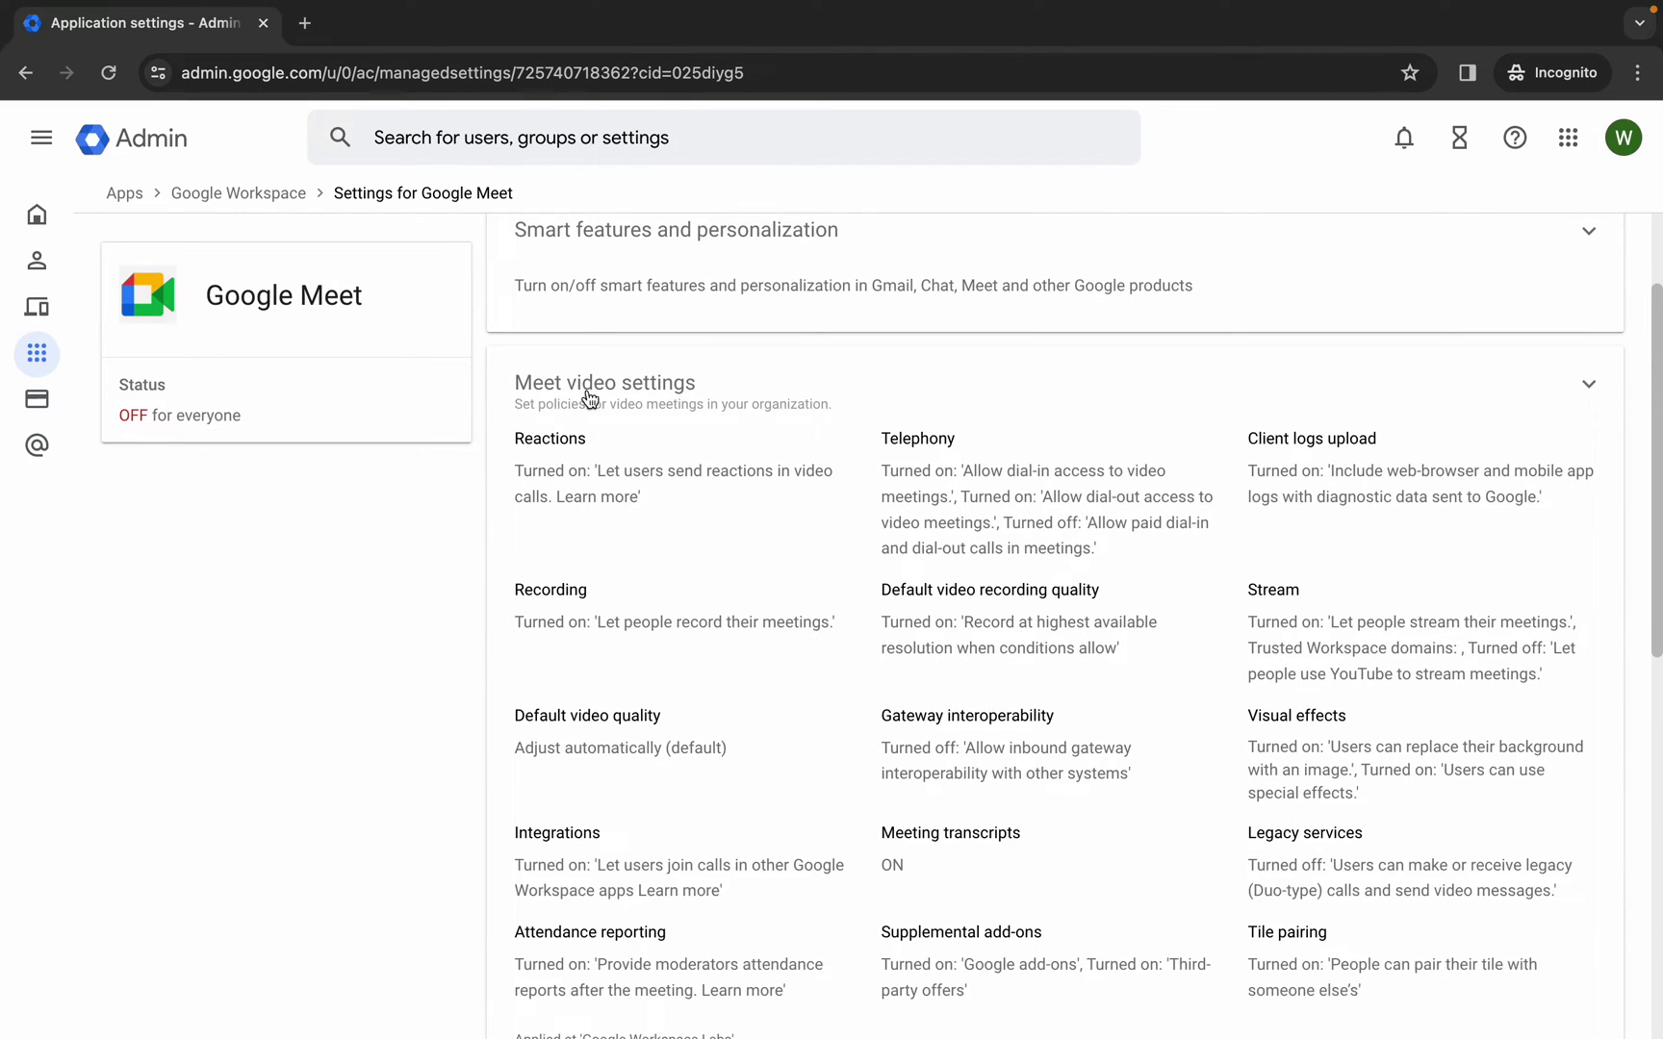
left_click(1585, 388)
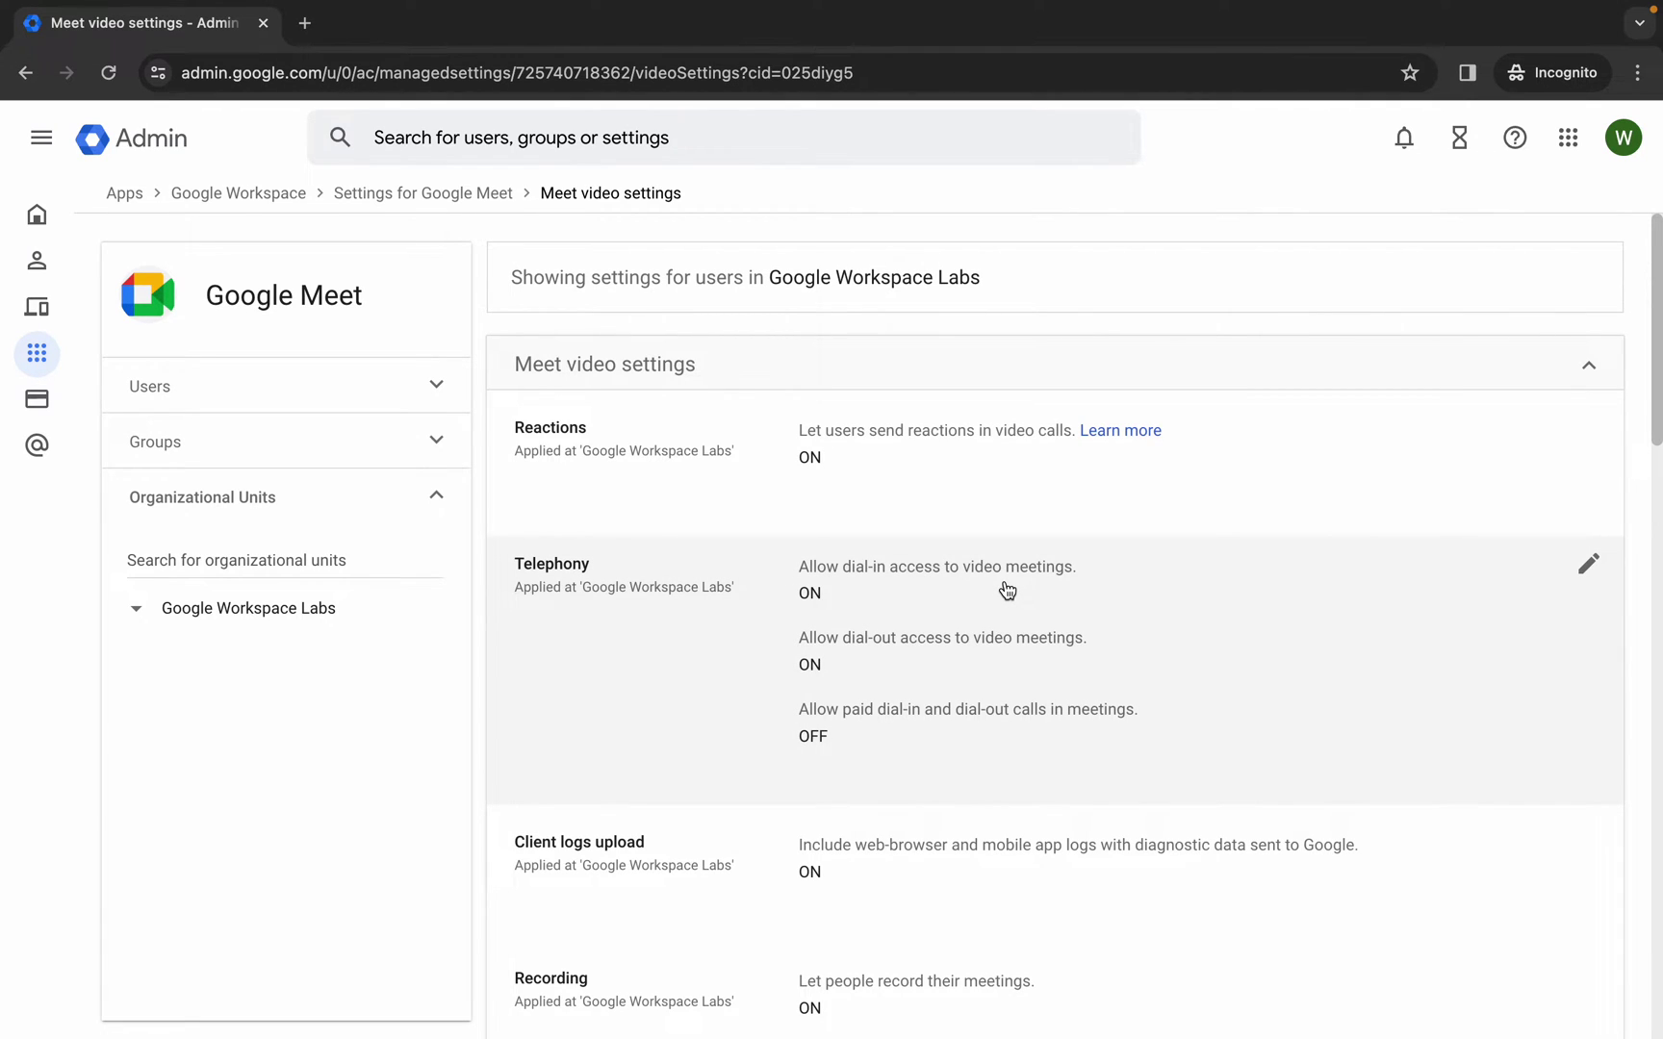
scroll(1006, 590, "down", 3)
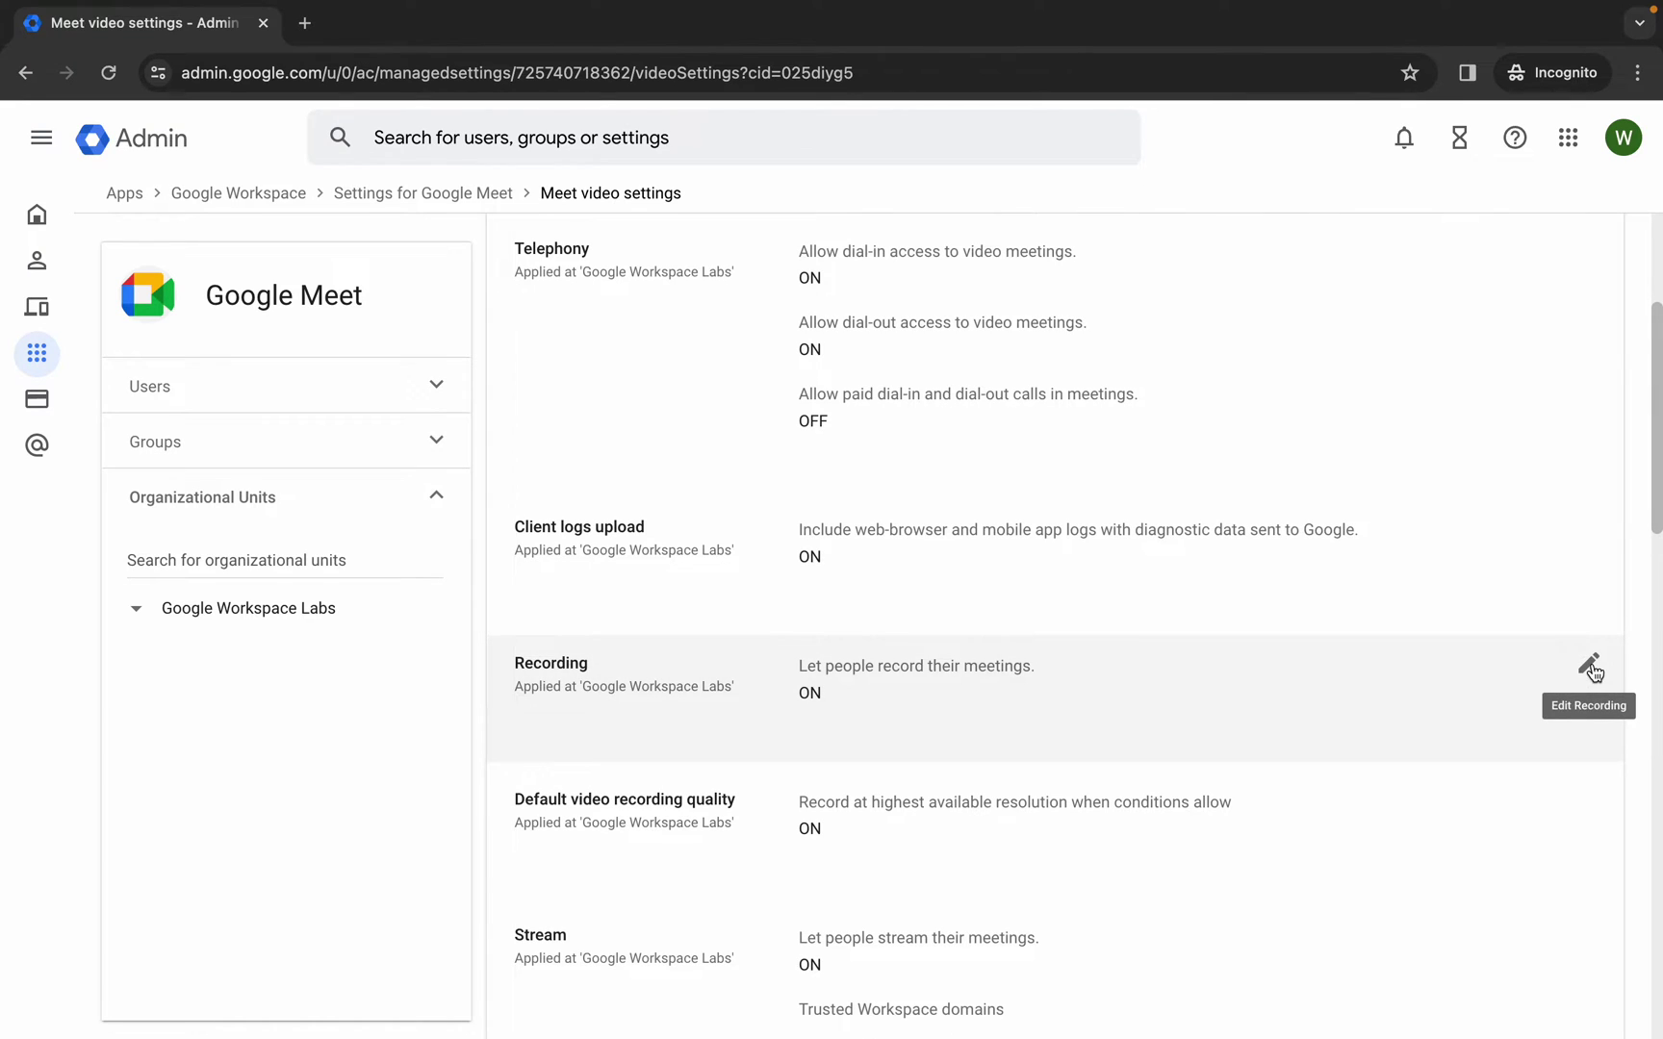
Turn off meeting recording in Meet video settings and save
left_click(1588, 664)
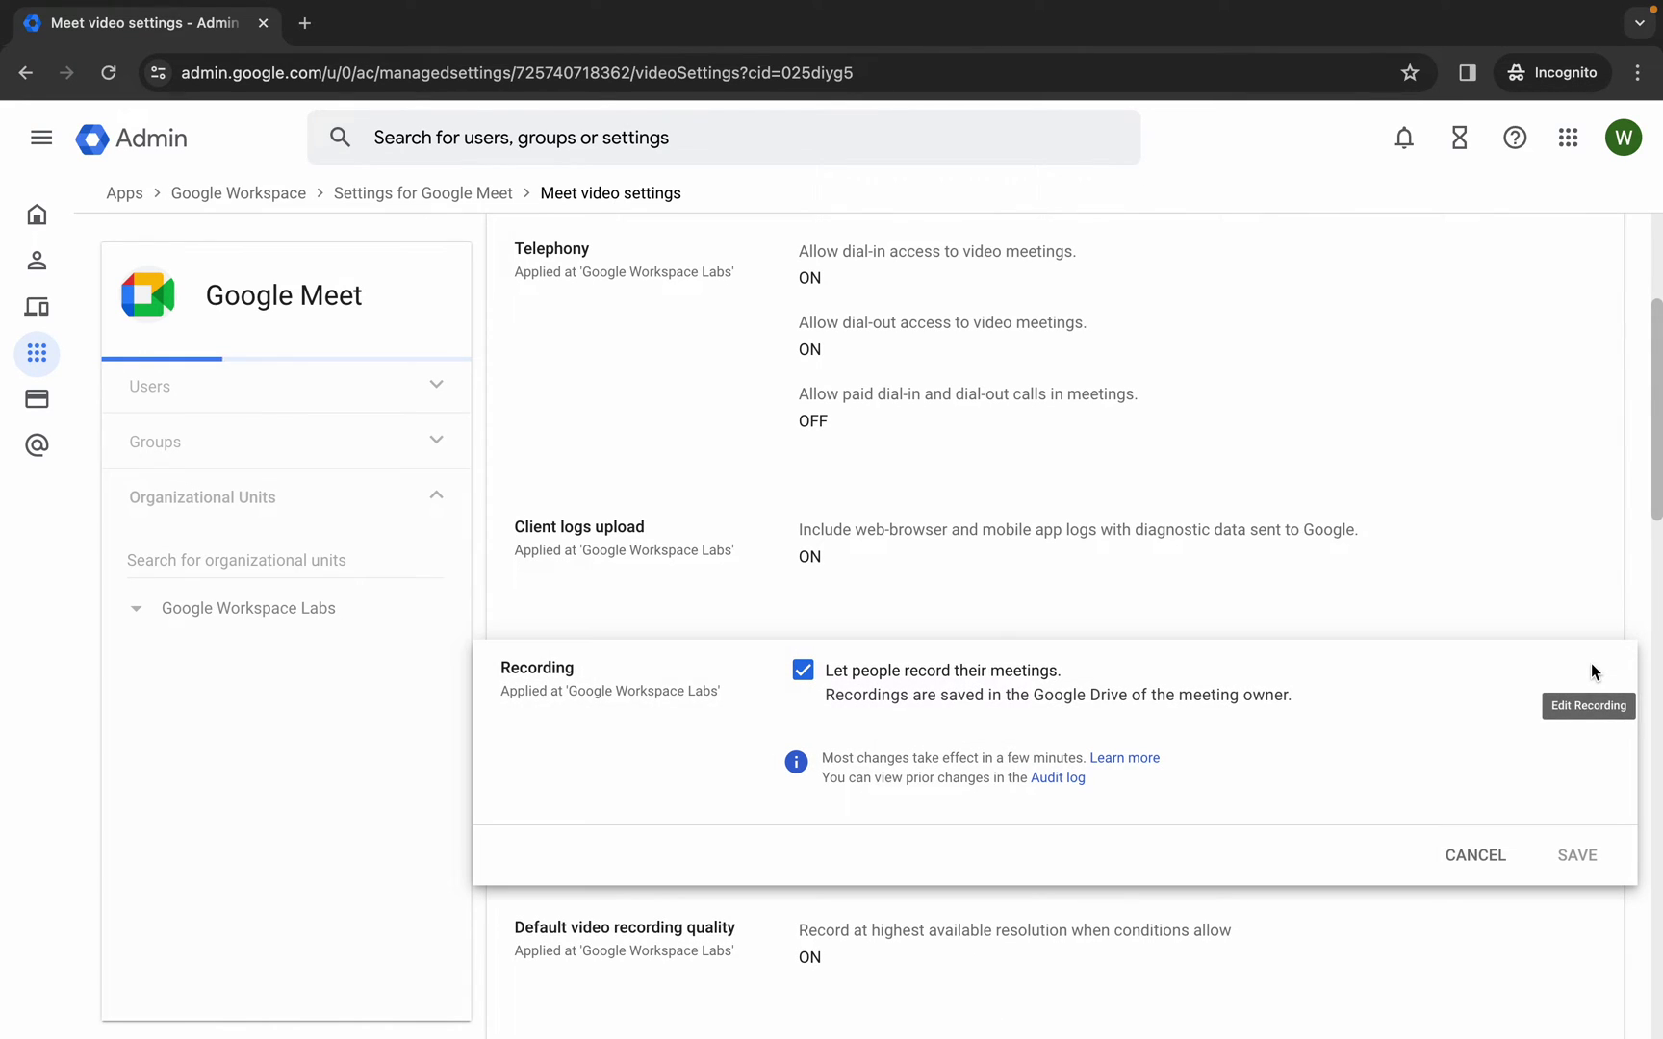
left_click(804, 670)
left_click(1575, 856)
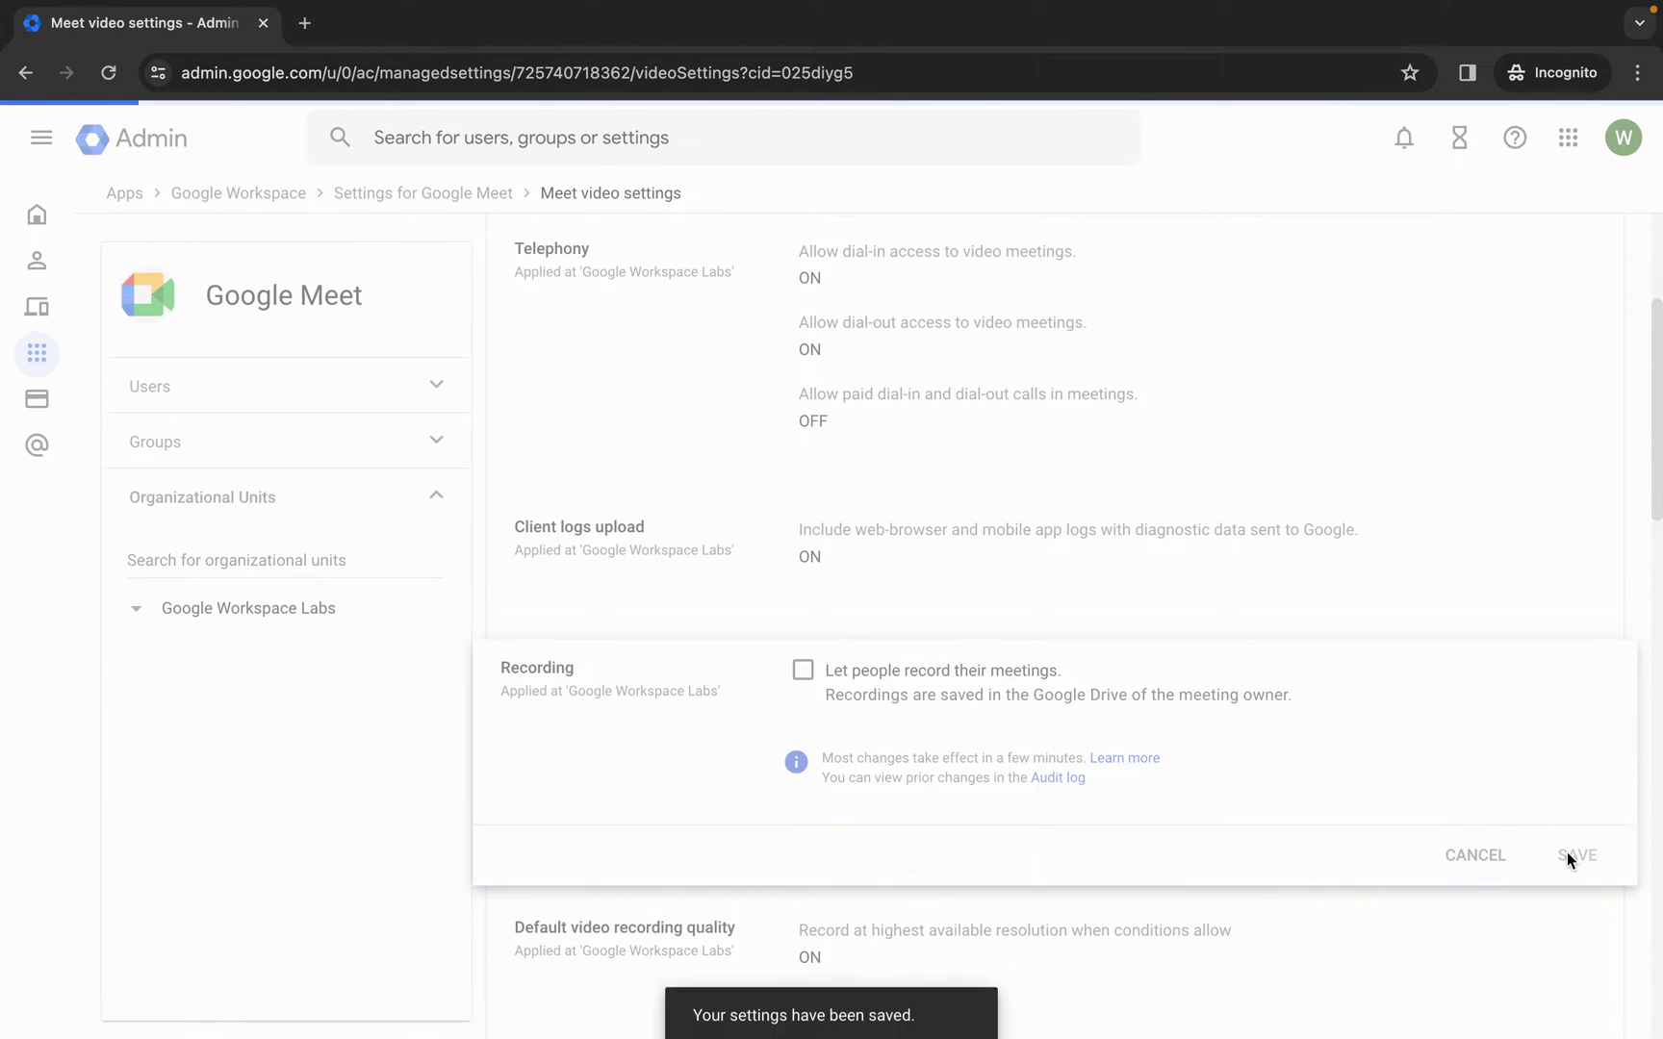
Turn off meeting live streaming and save the Stream setting
scroll(1124, 767, "down", 2)
scroll(1124, 767, "down", 3)
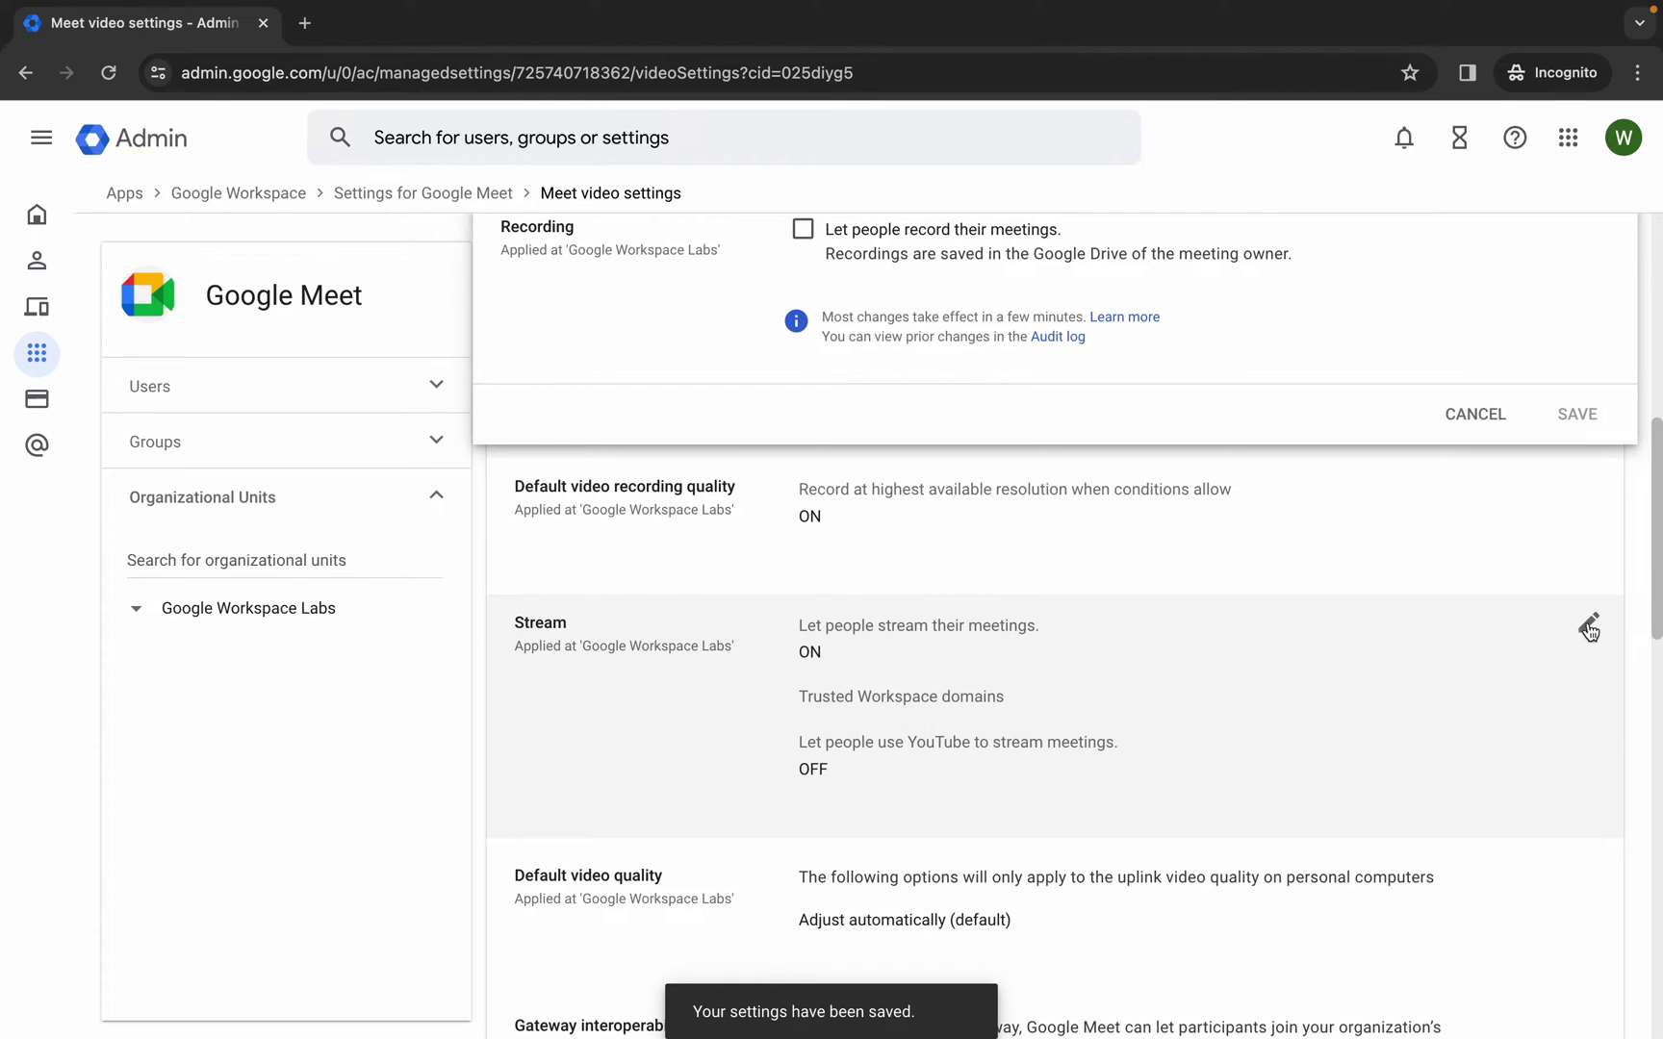
left_click(1589, 628)
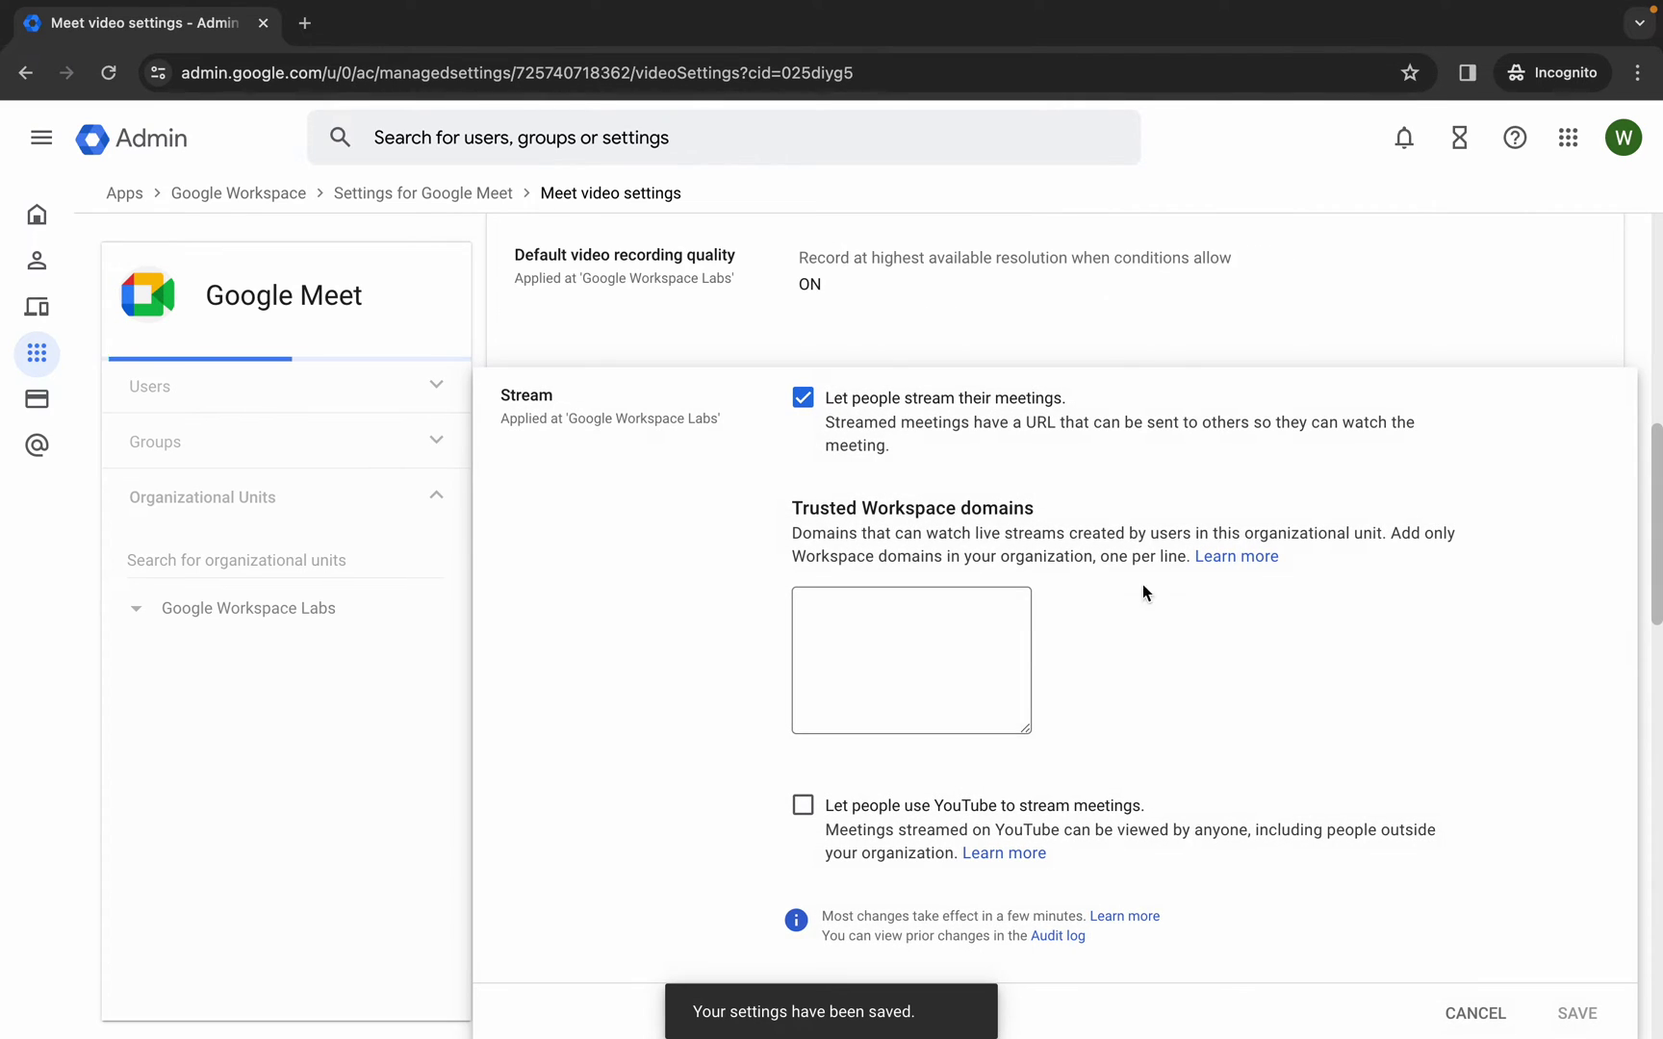
left_click(801, 399)
scroll(1155, 546, "down", 2)
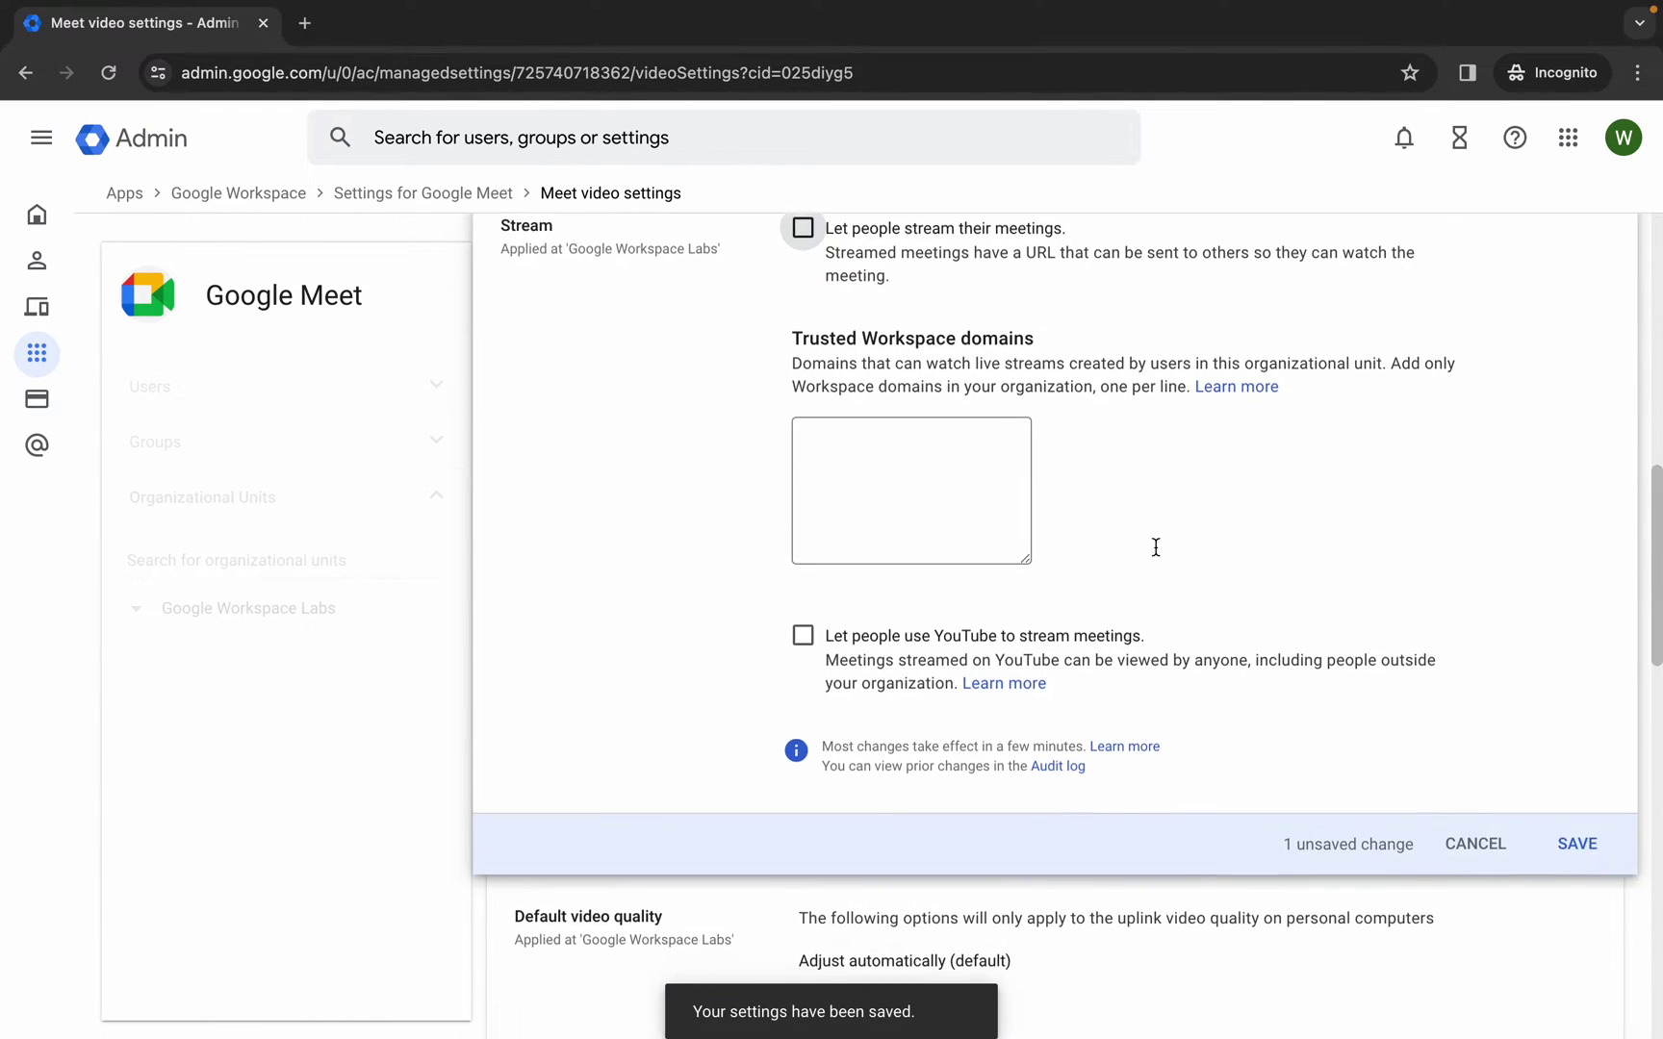
left_click(1590, 843)
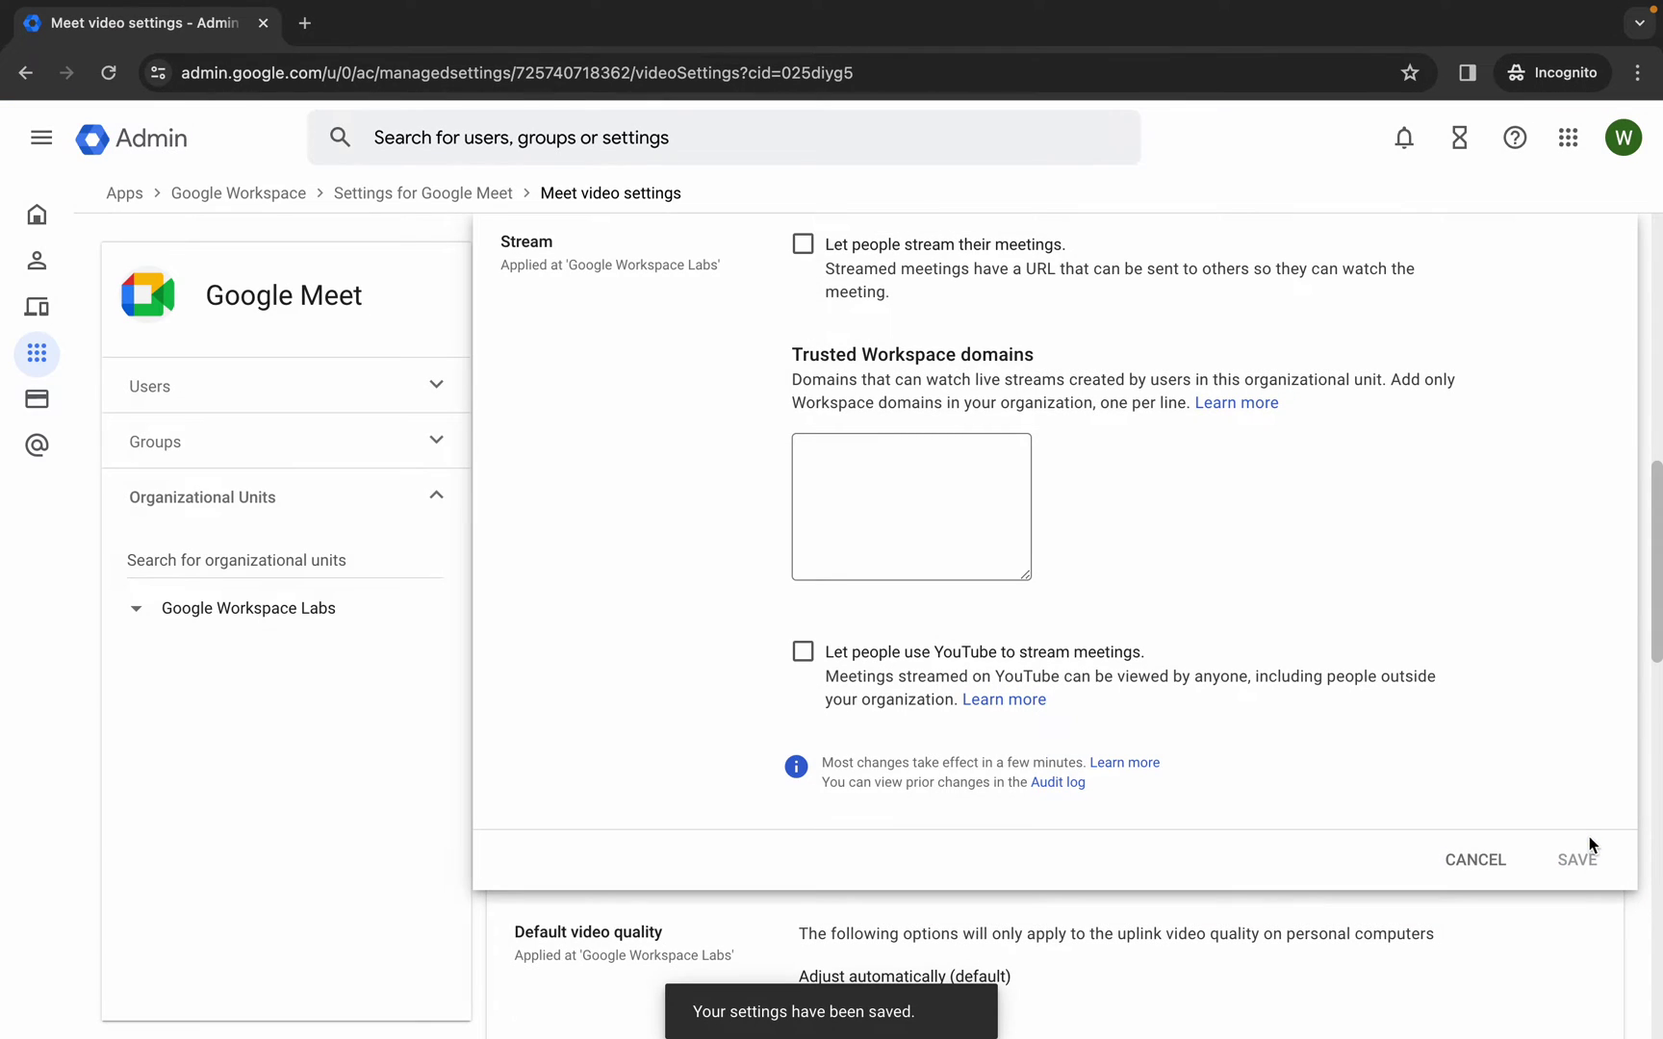
scroll(1174, 862, "down", 2)
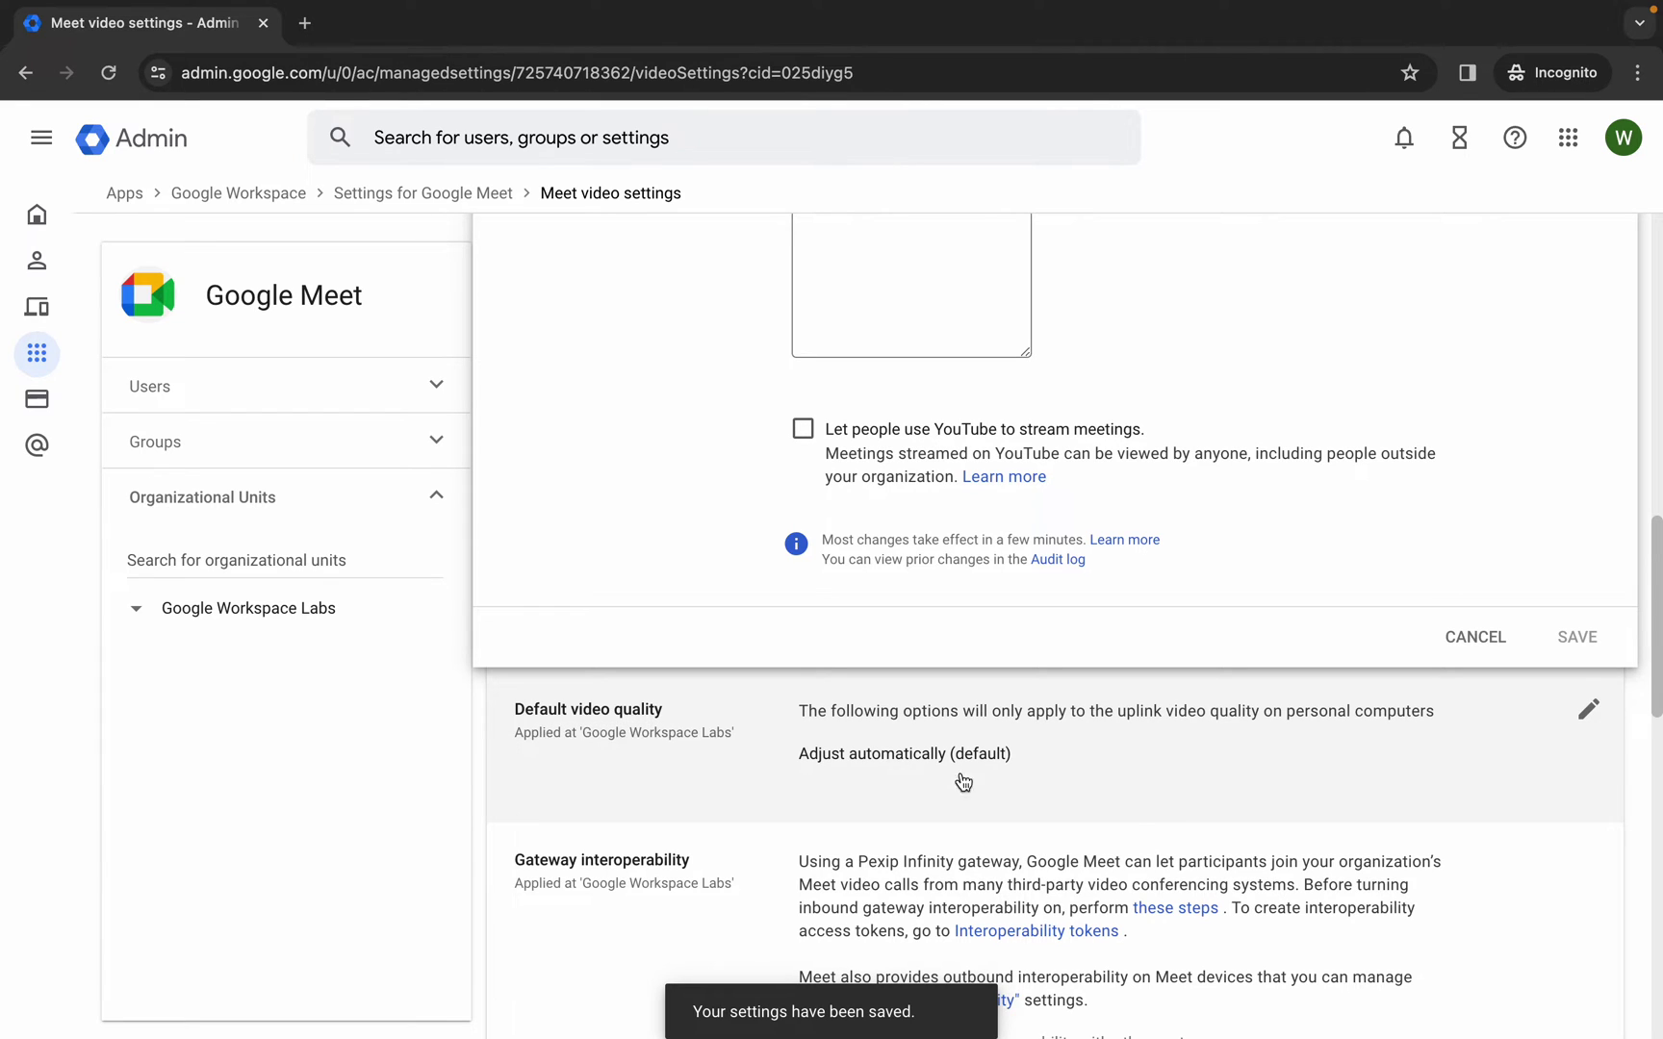
Set Default video quality to Audio only and save it
left_click(1589, 717)
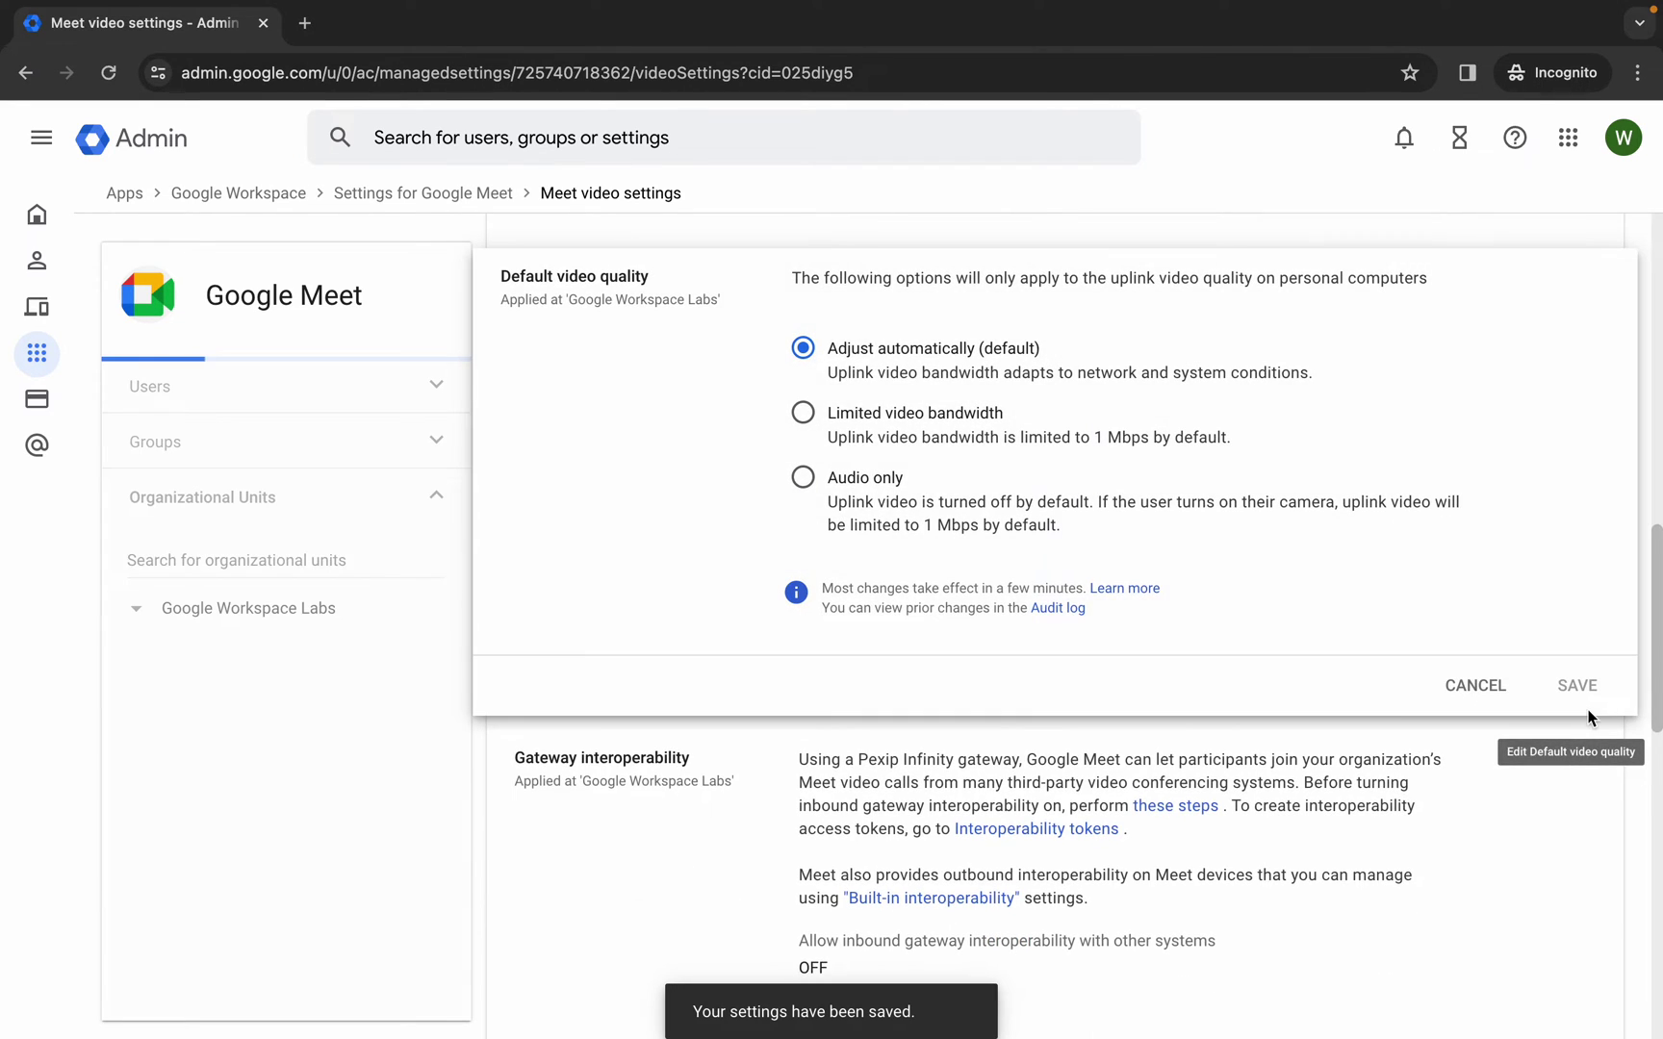
left_click(805, 479)
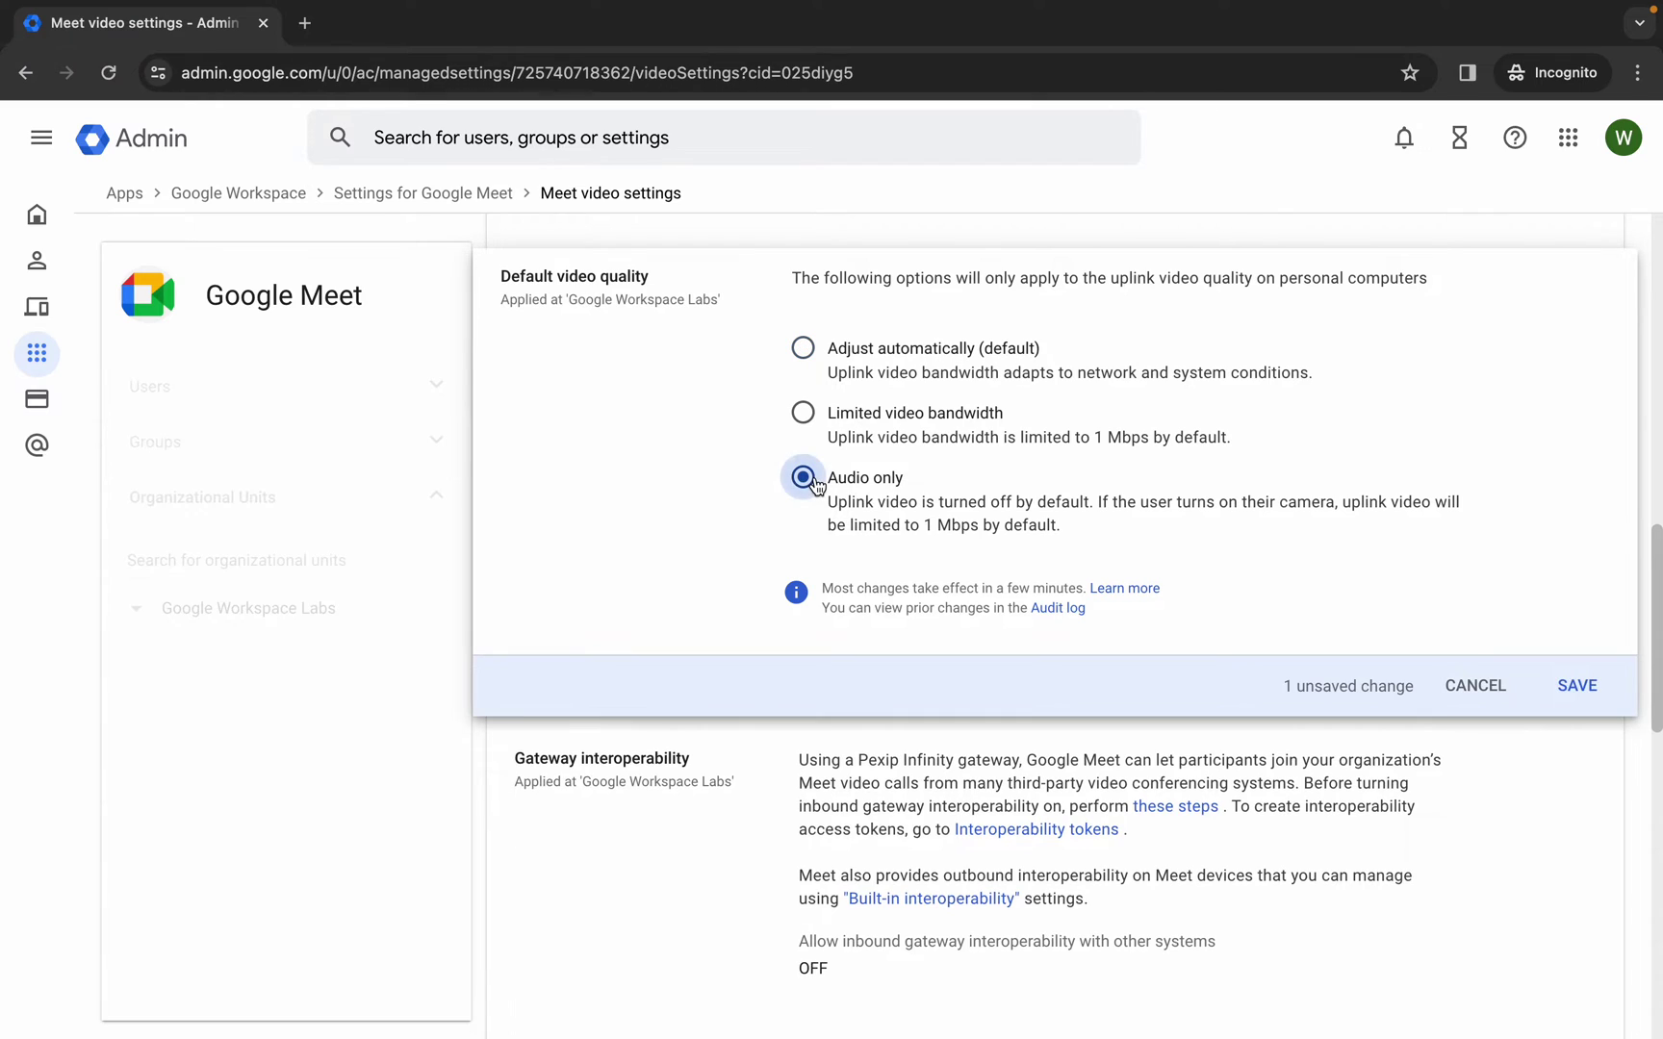
left_click(1579, 687)
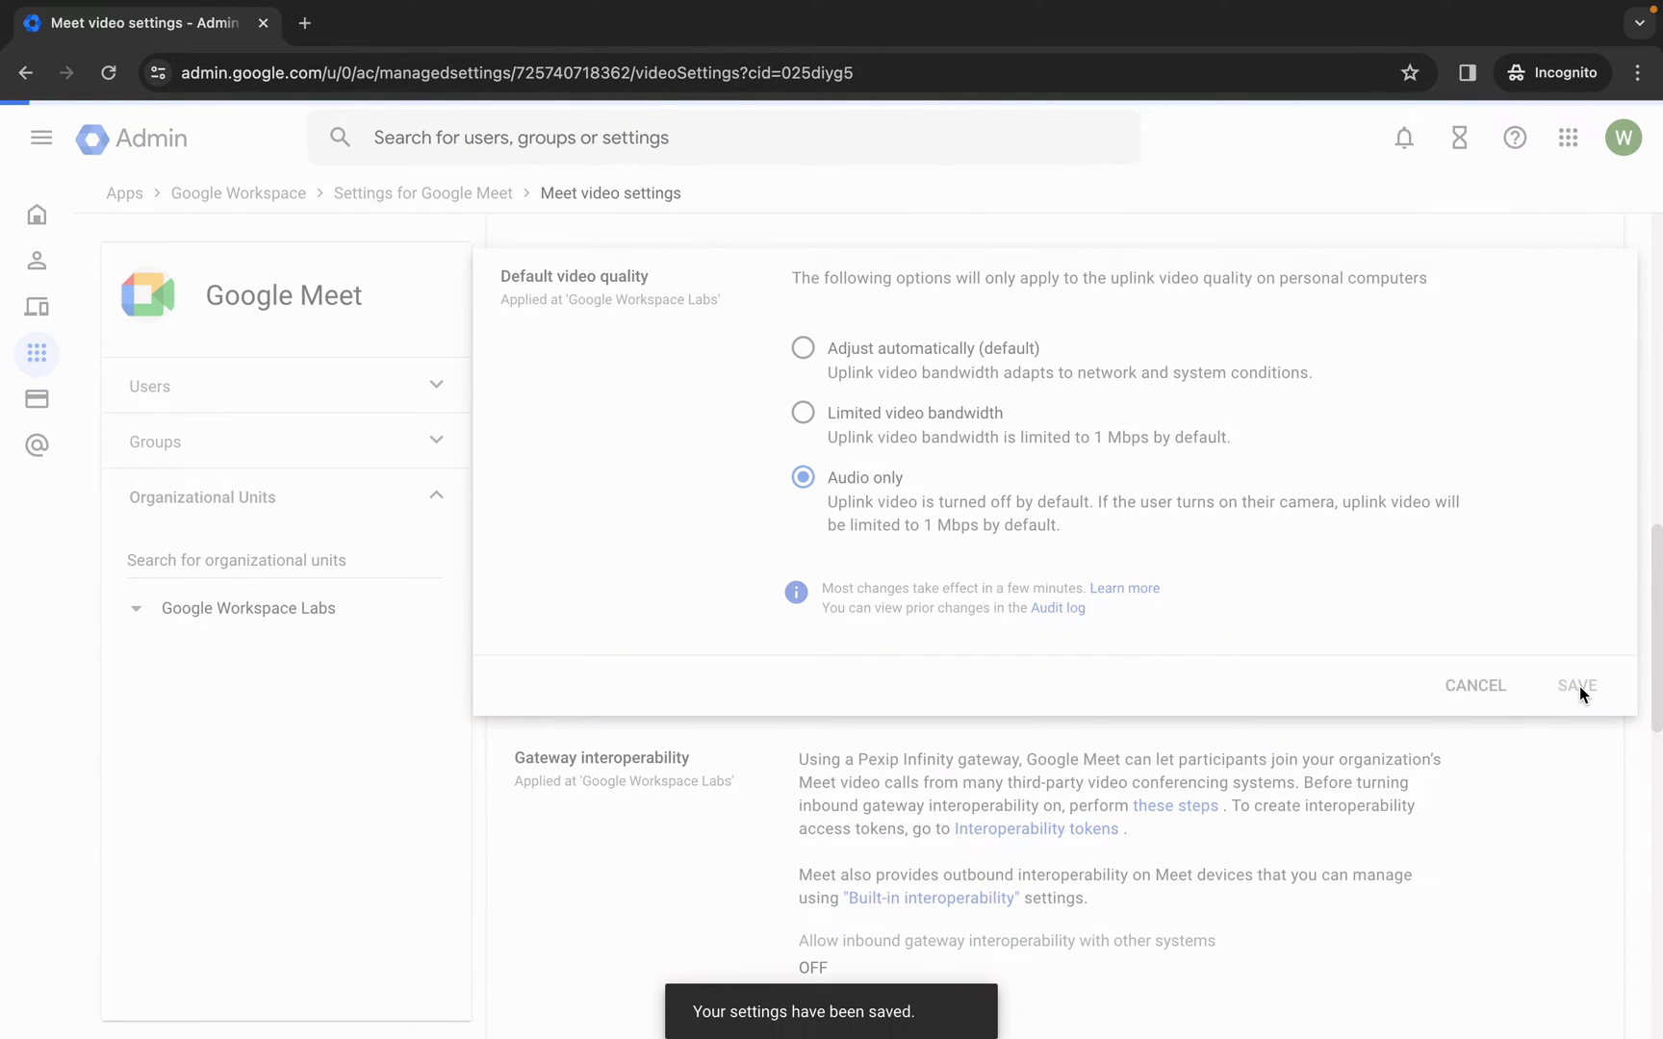
Disable replacing backgrounds with images in Visual effects and save the change
scroll(1092, 919, "down", 5)
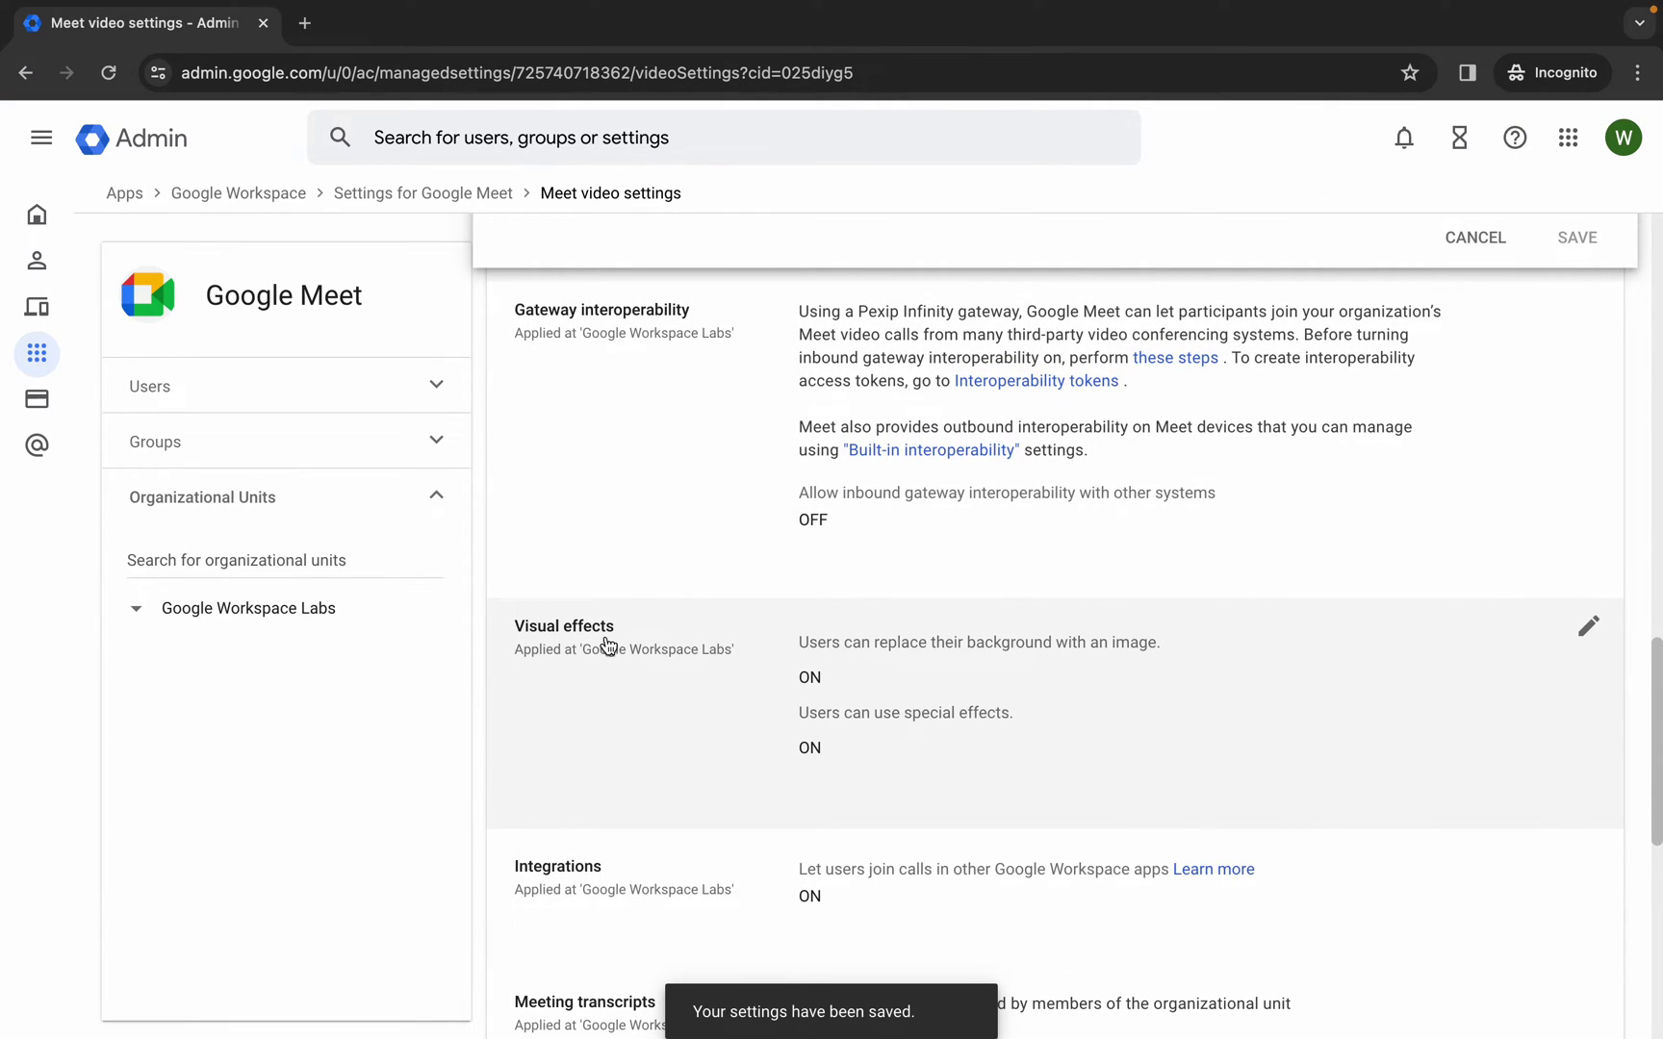
left_click(1588, 626)
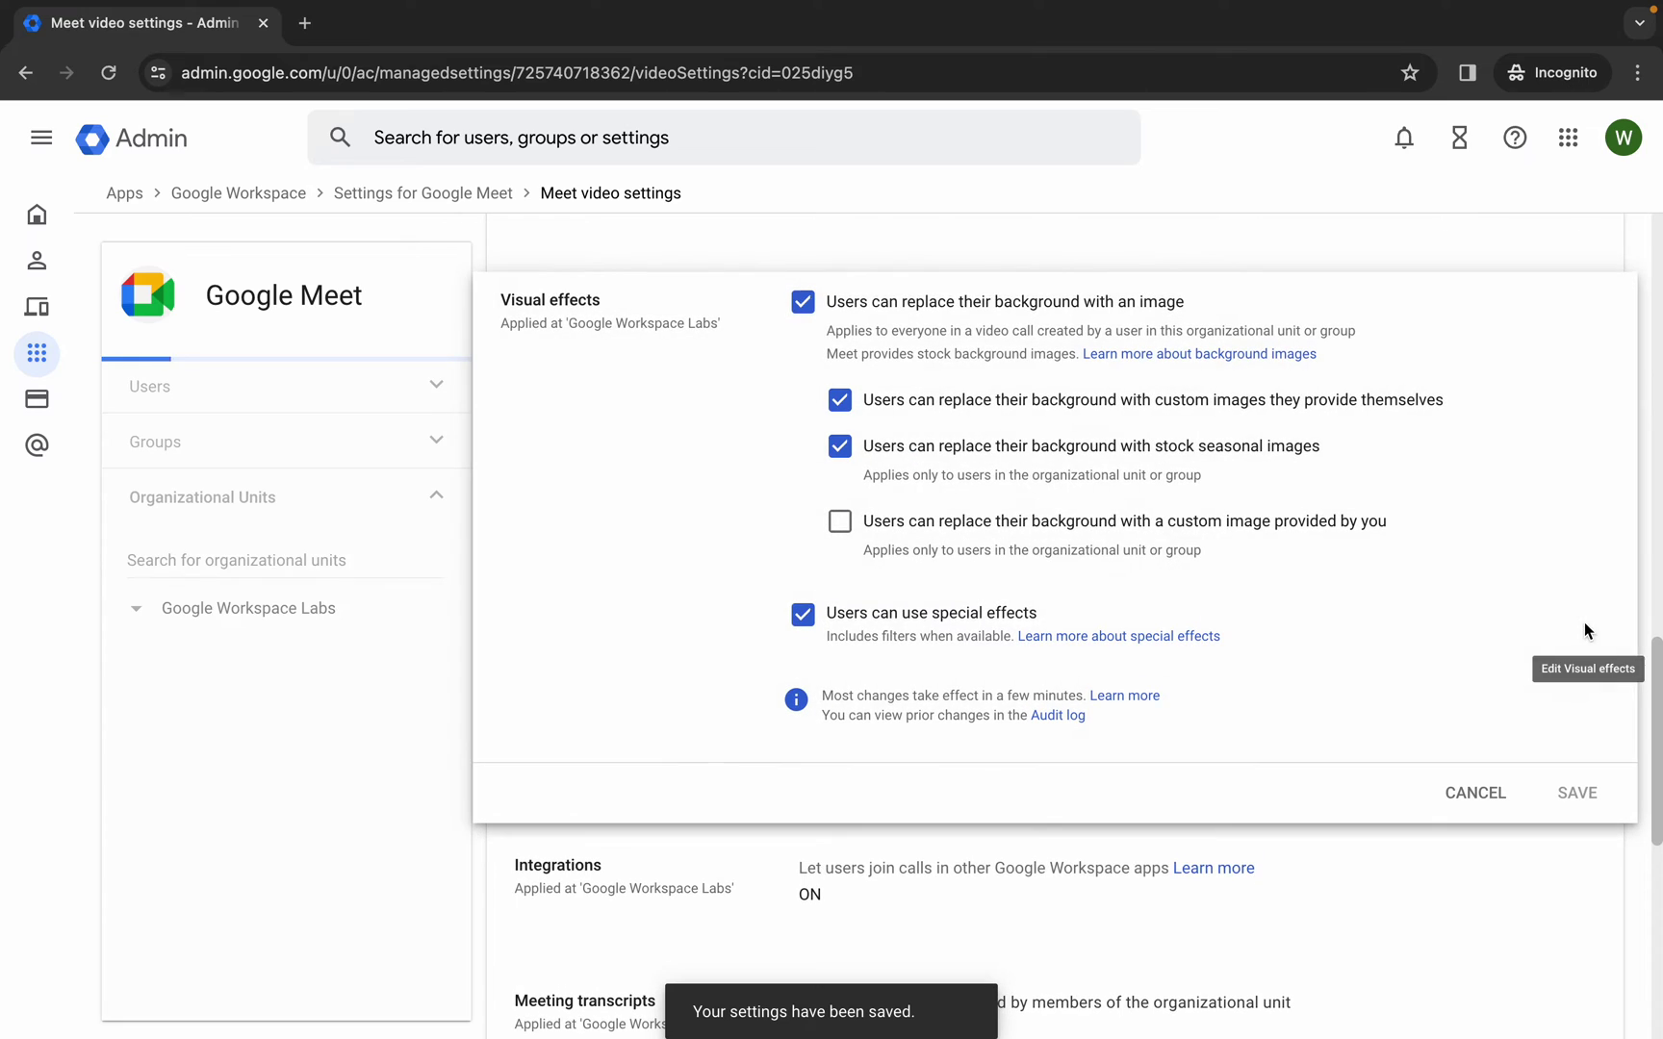
left_click(803, 302)
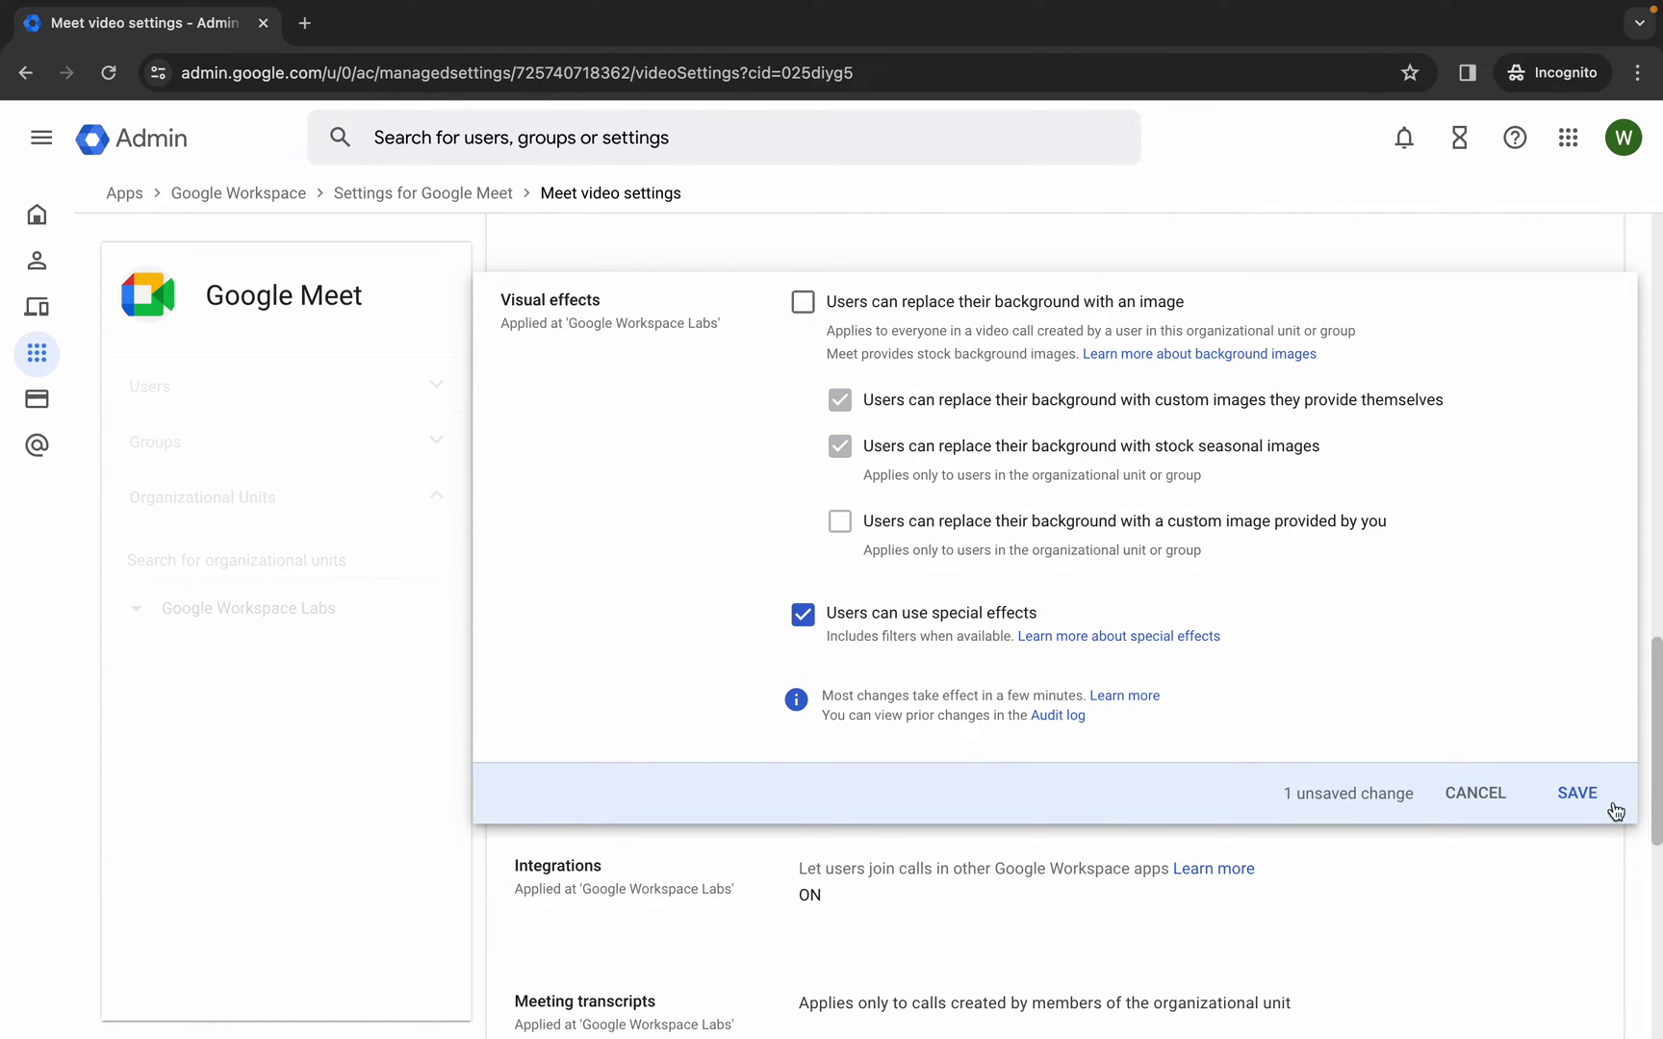
left_click(1578, 794)
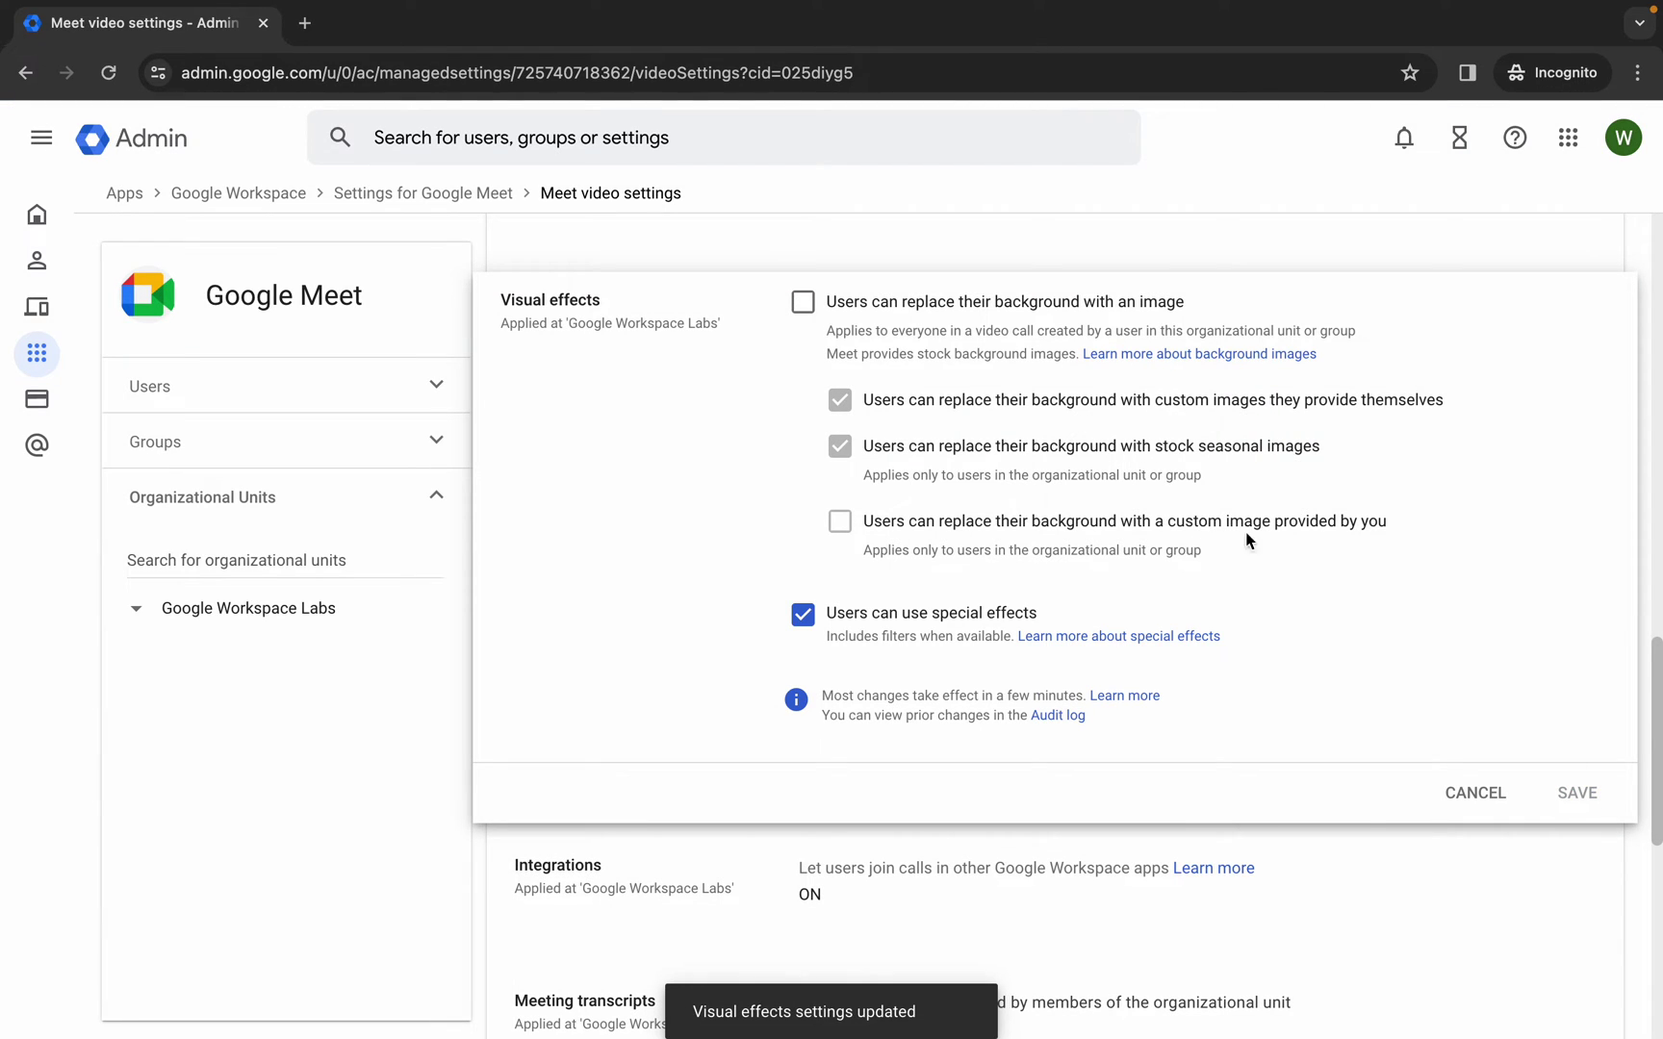
left_click(1569, 138)
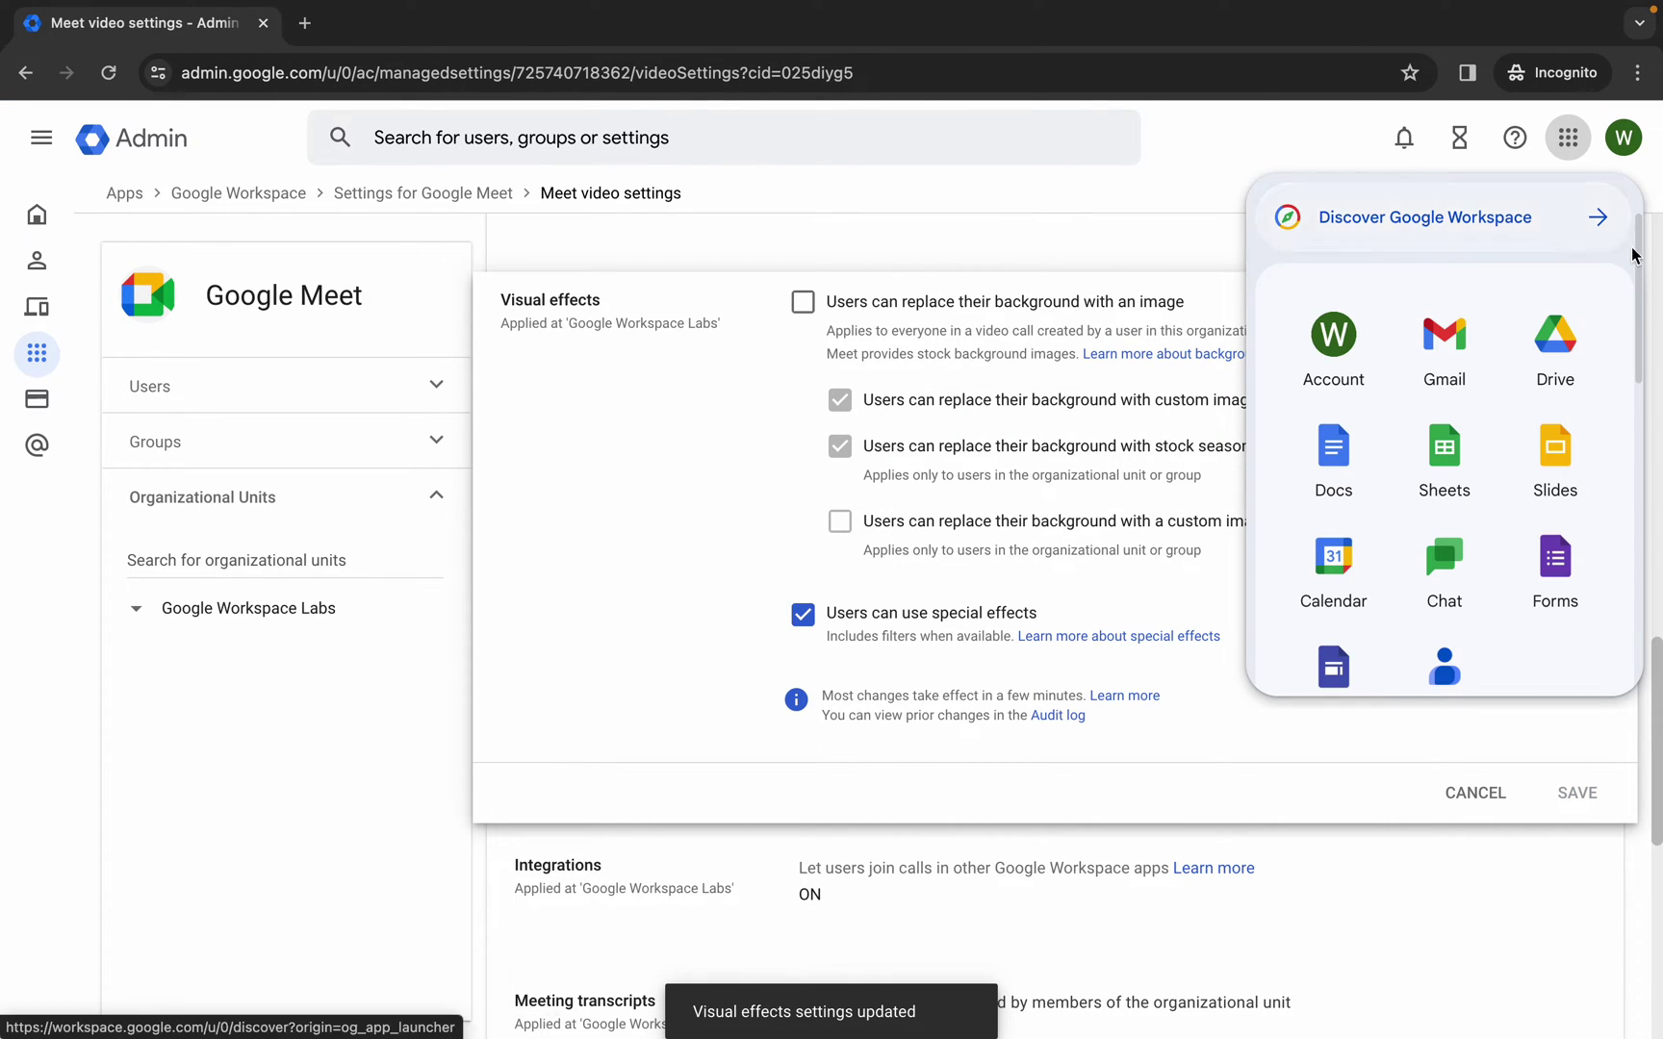
Open Google Calendar, dismiss its welcome and working location prompts, and start a new event
left_click(1352, 553)
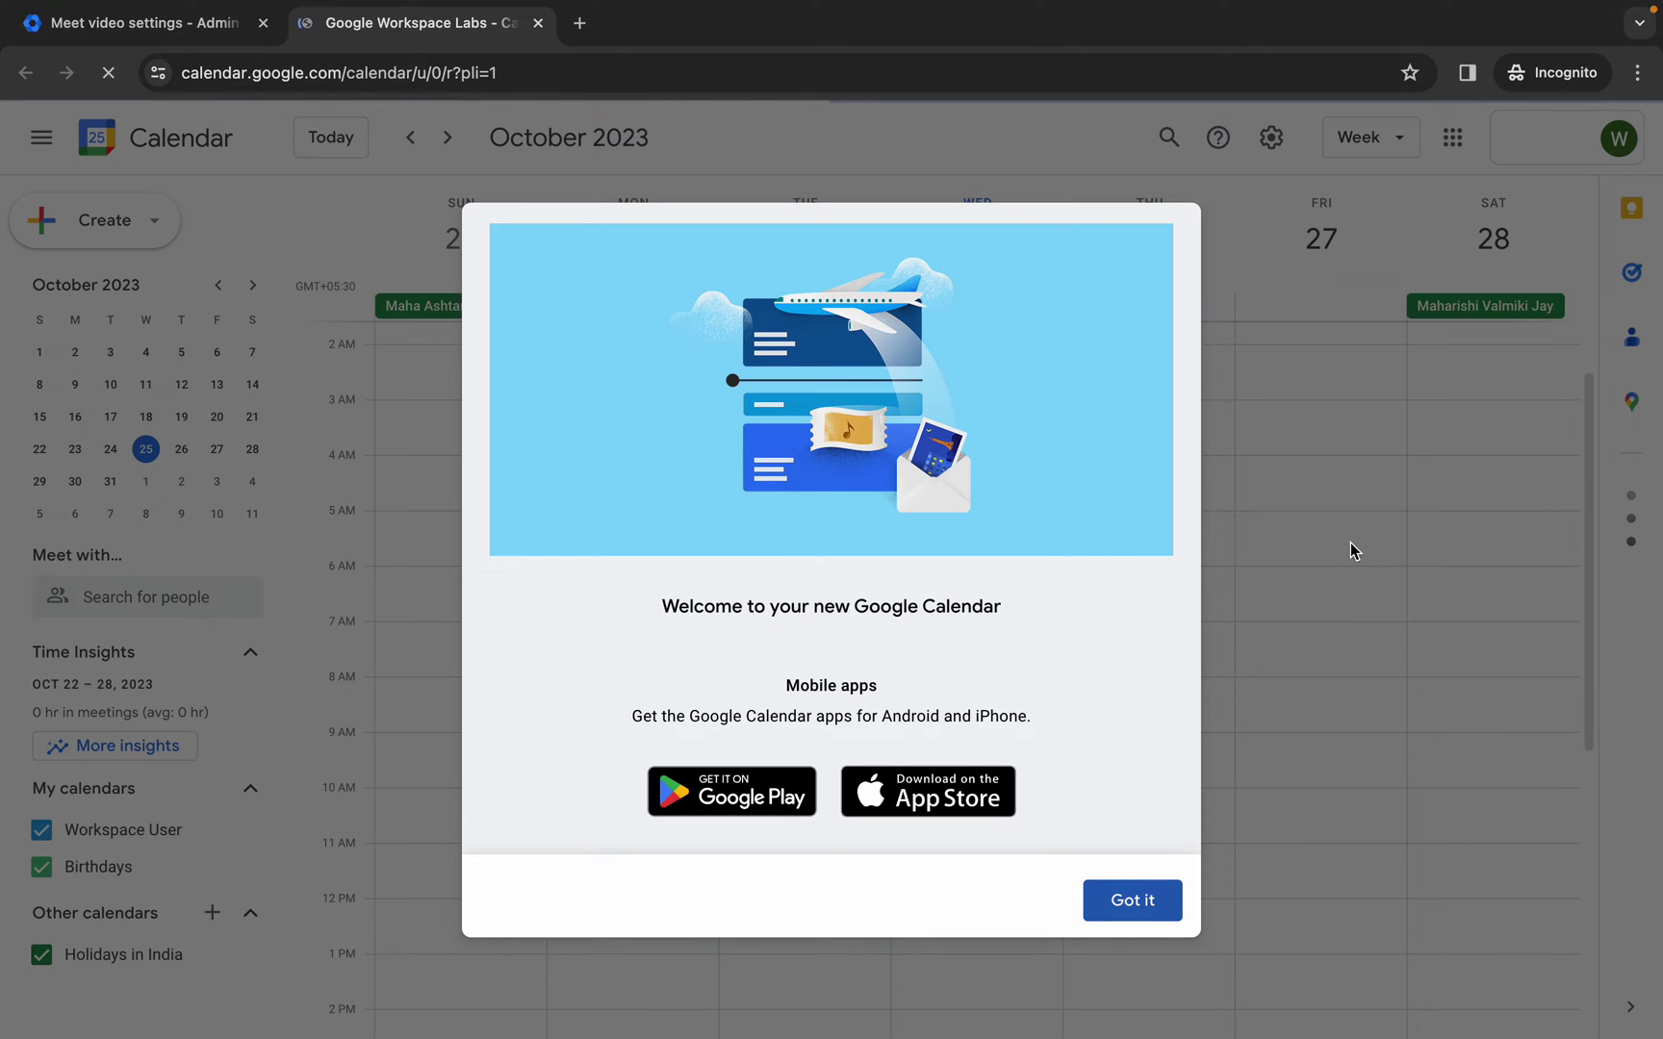
left_click(1144, 897)
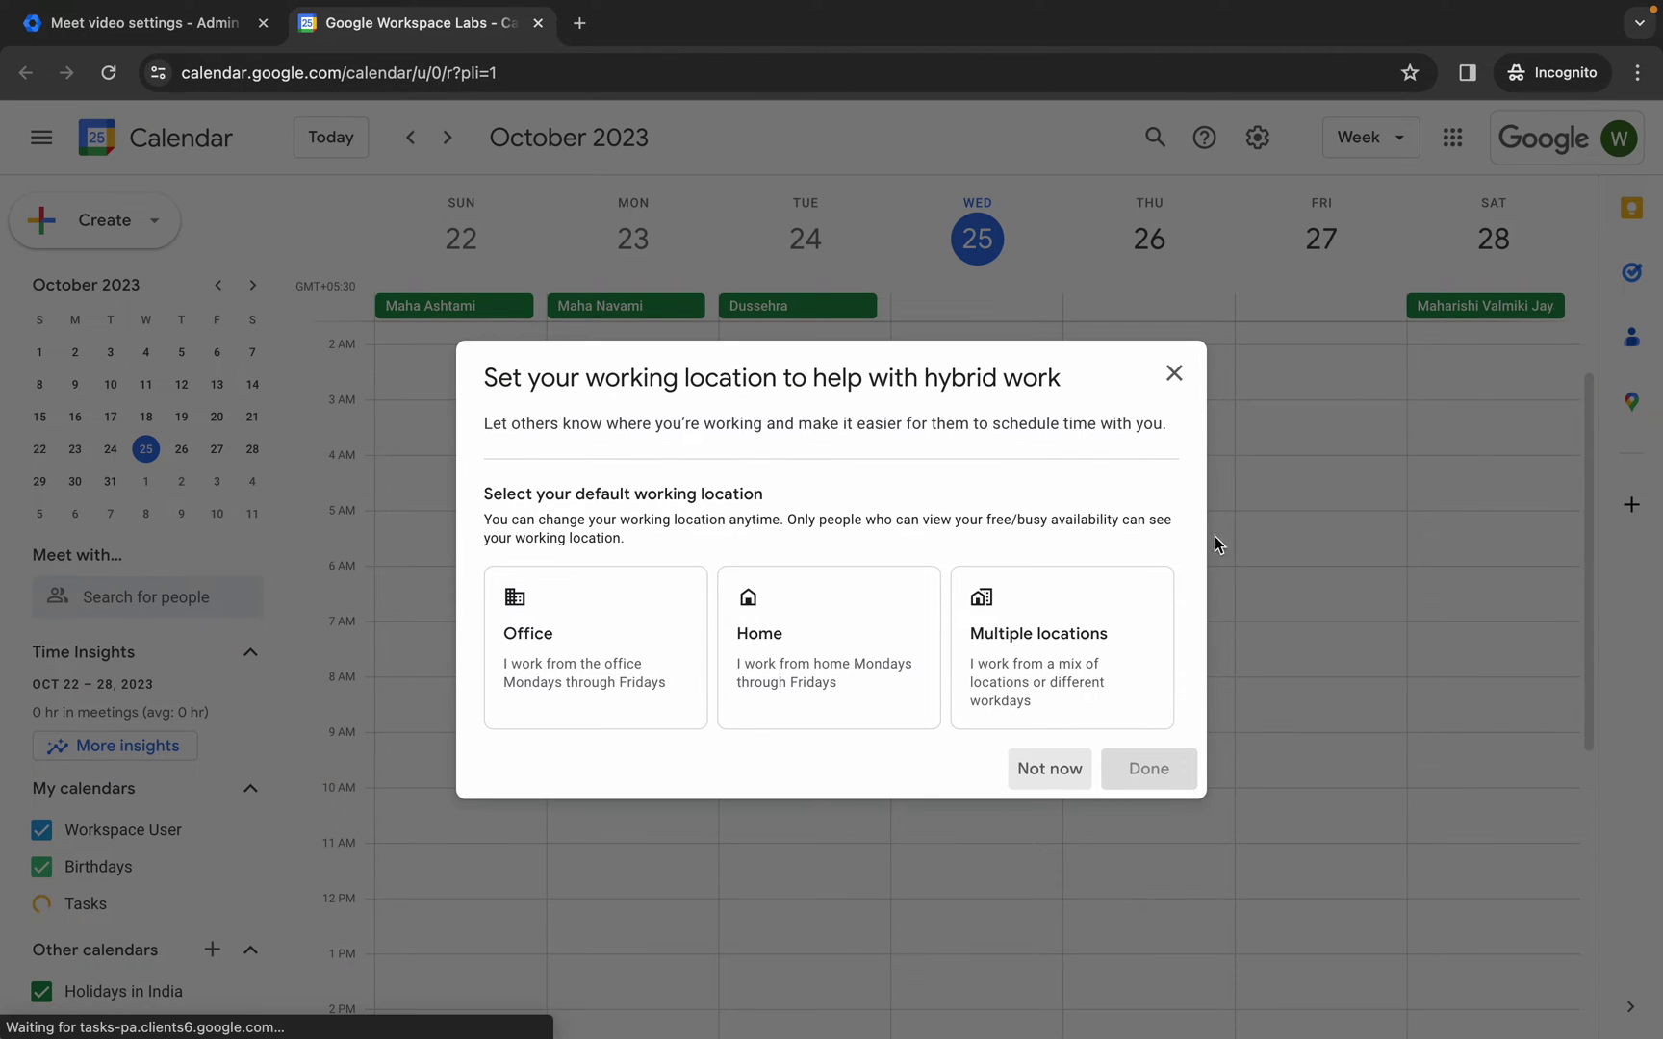
left_click(1173, 374)
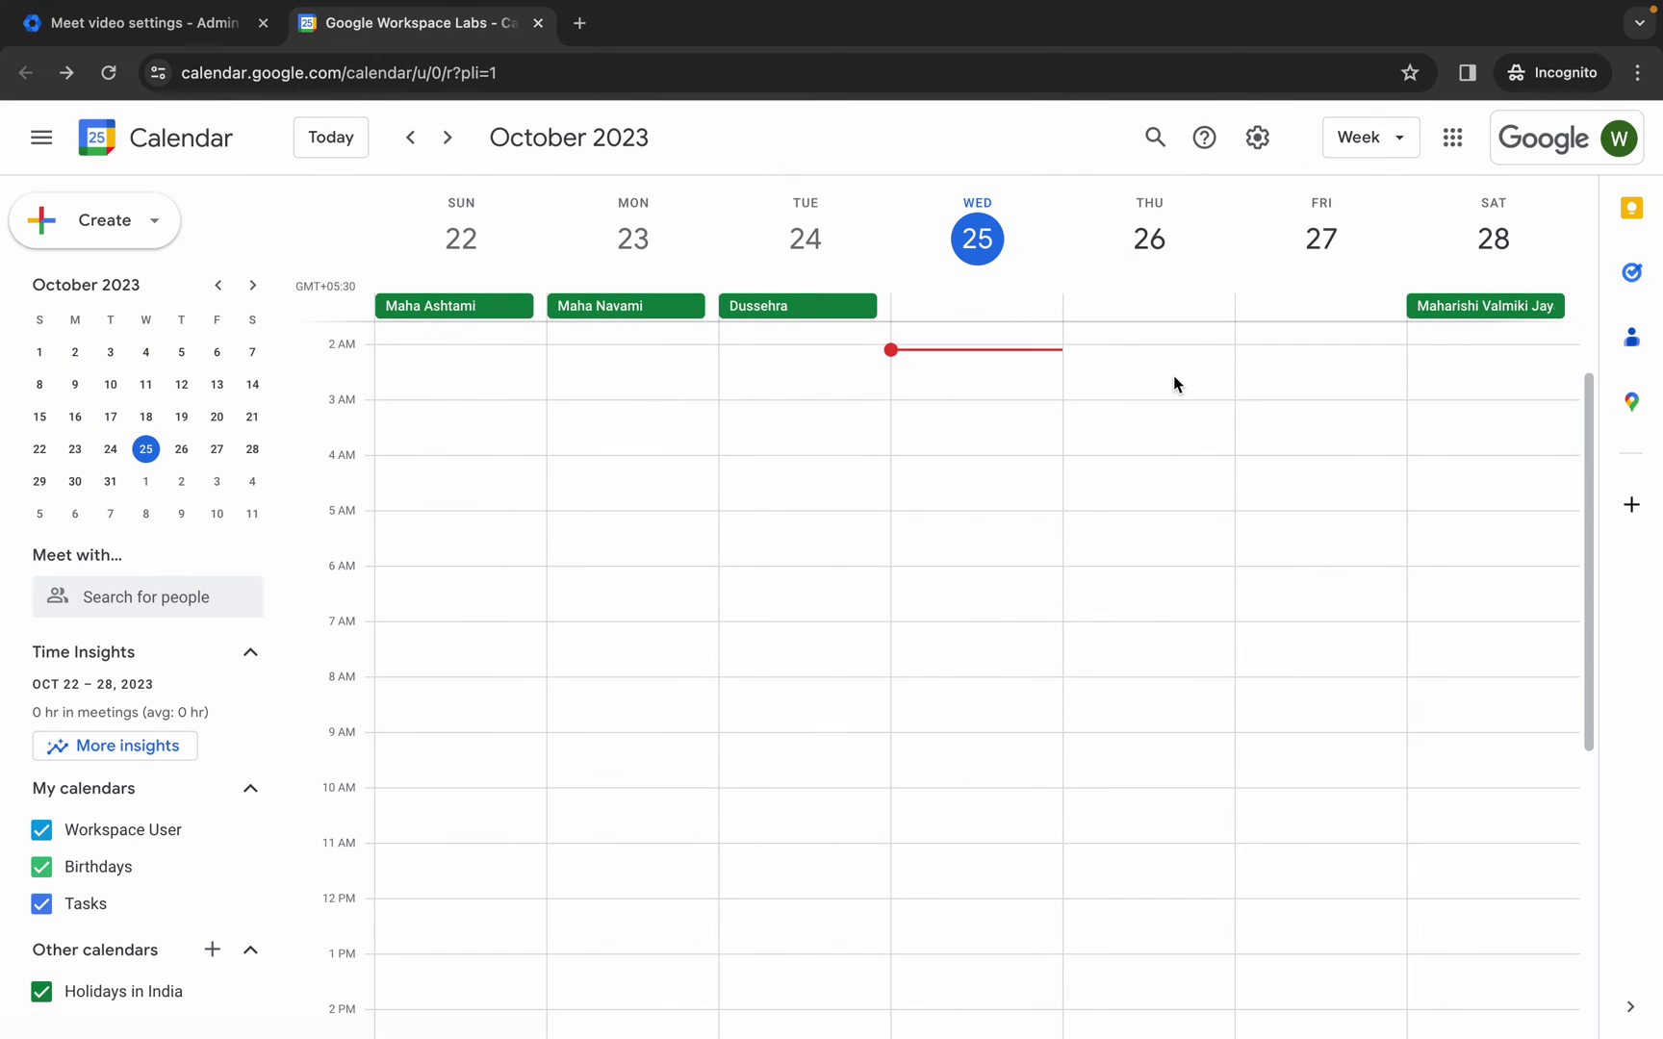
left_click(1394, 329)
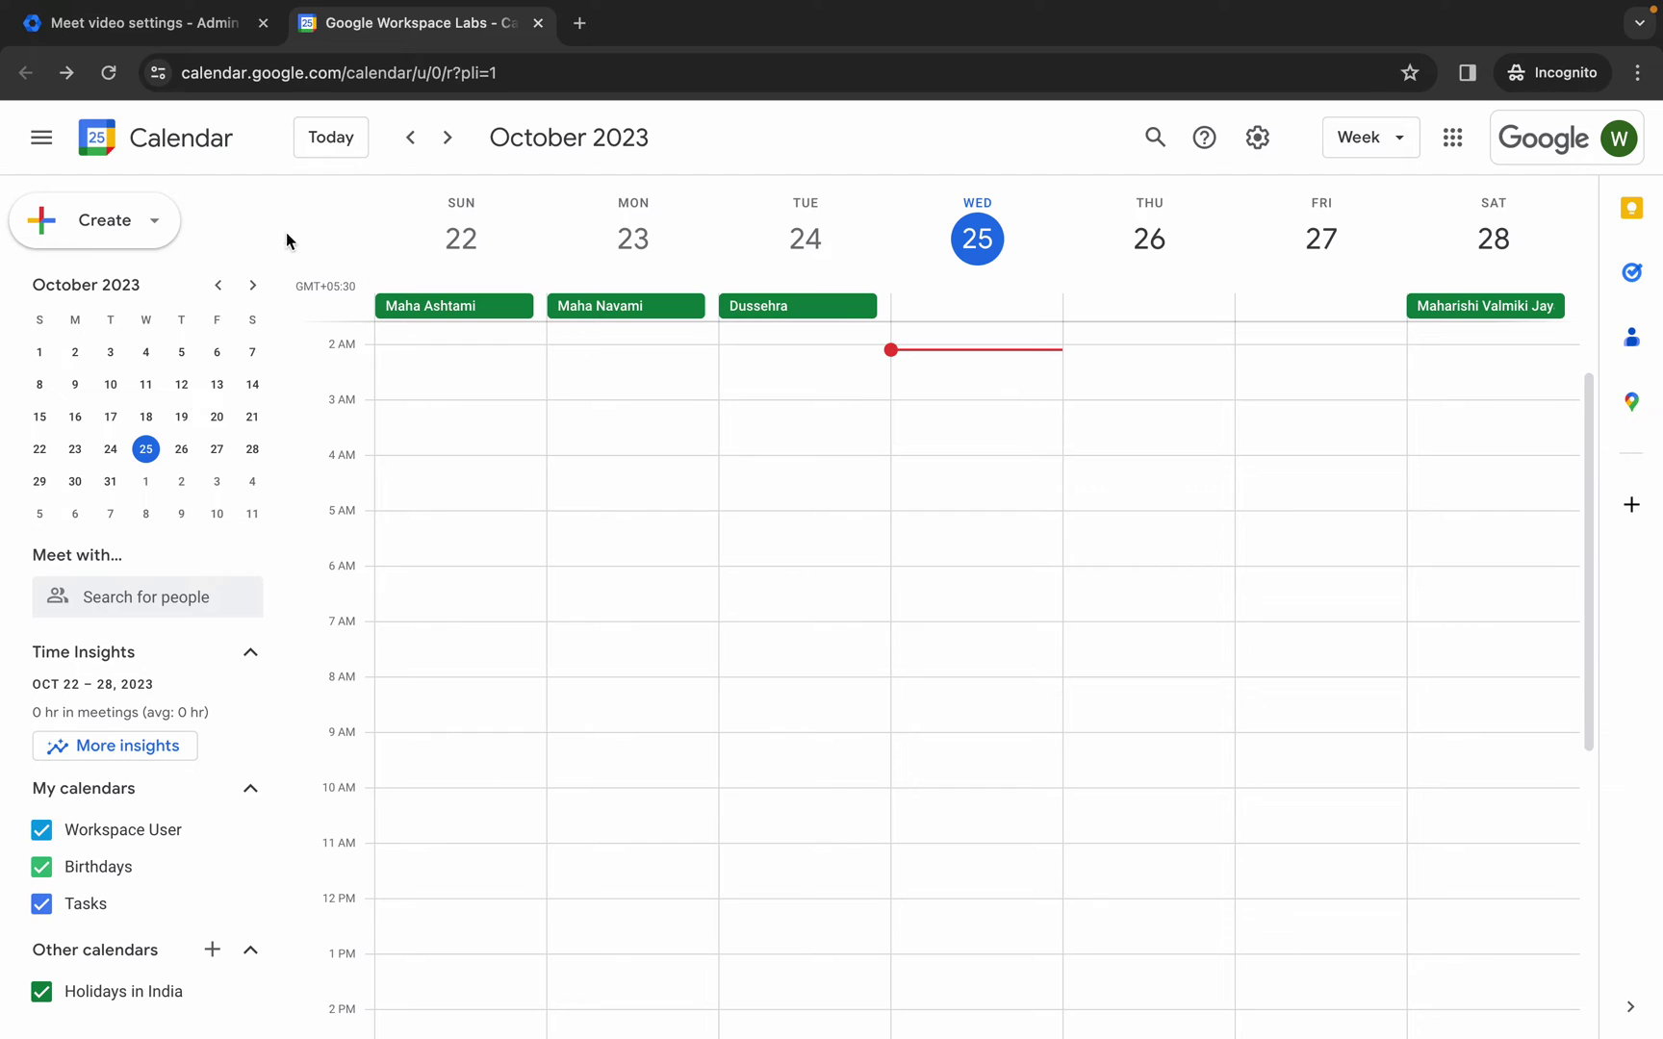
left_click(118, 223)
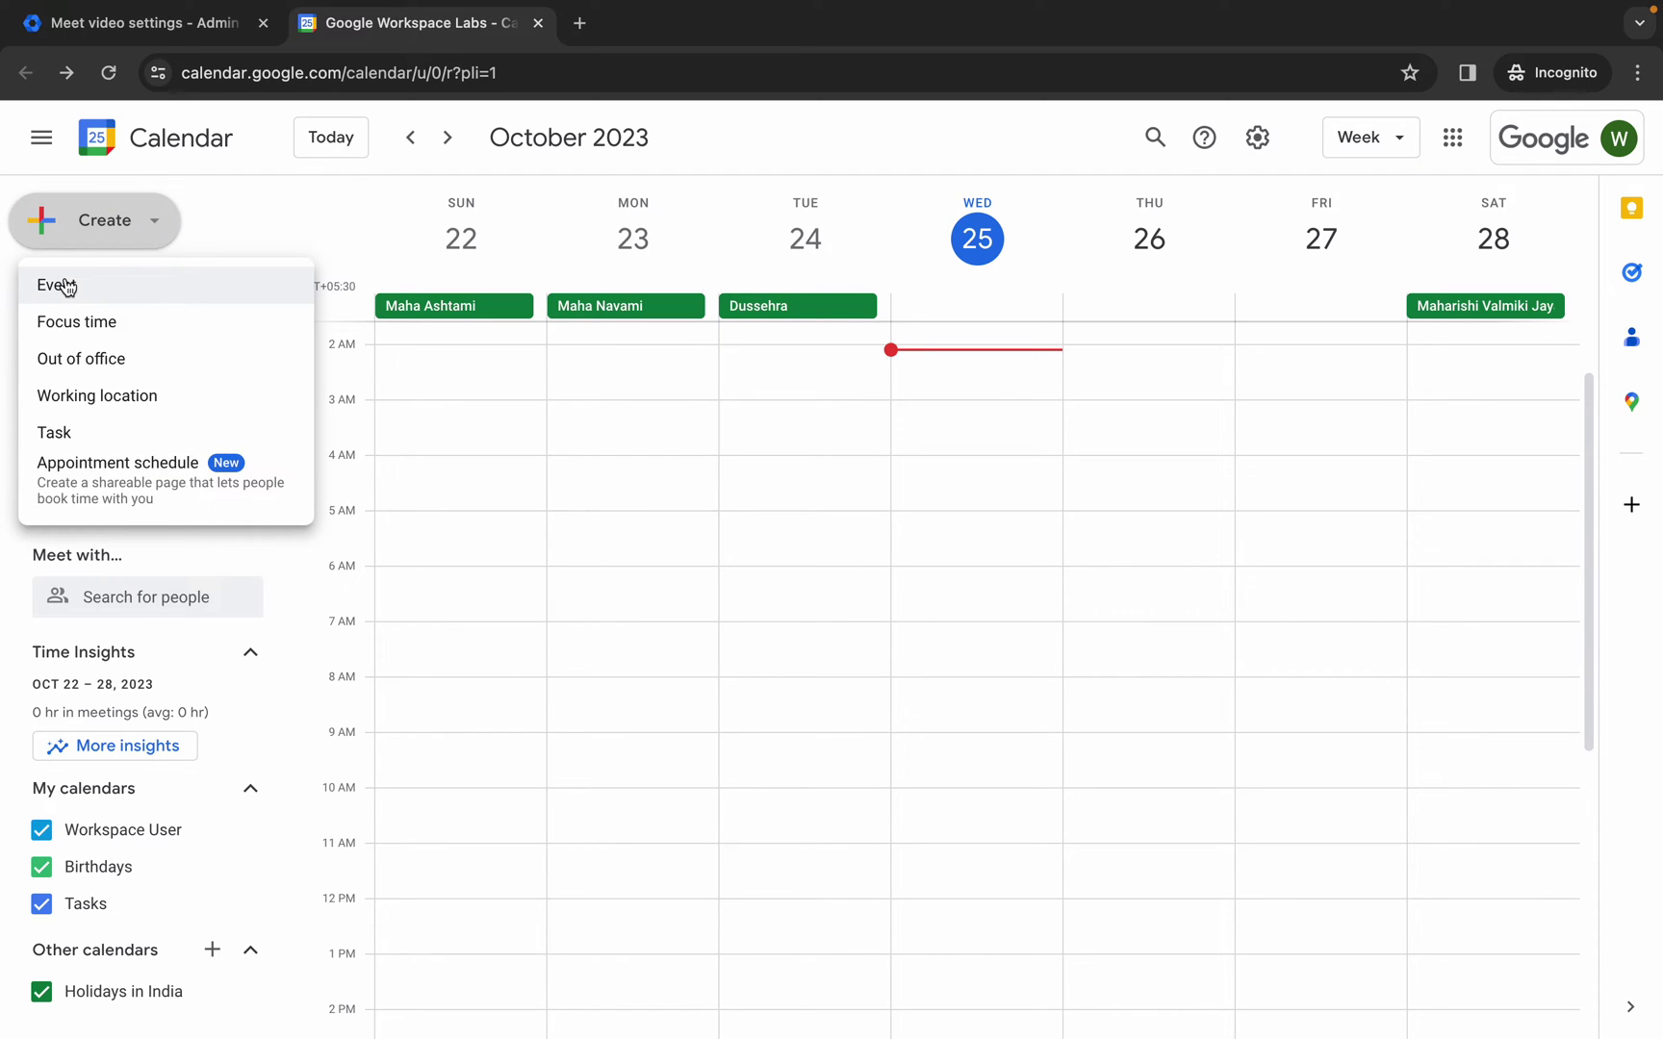
left_click(64, 280)
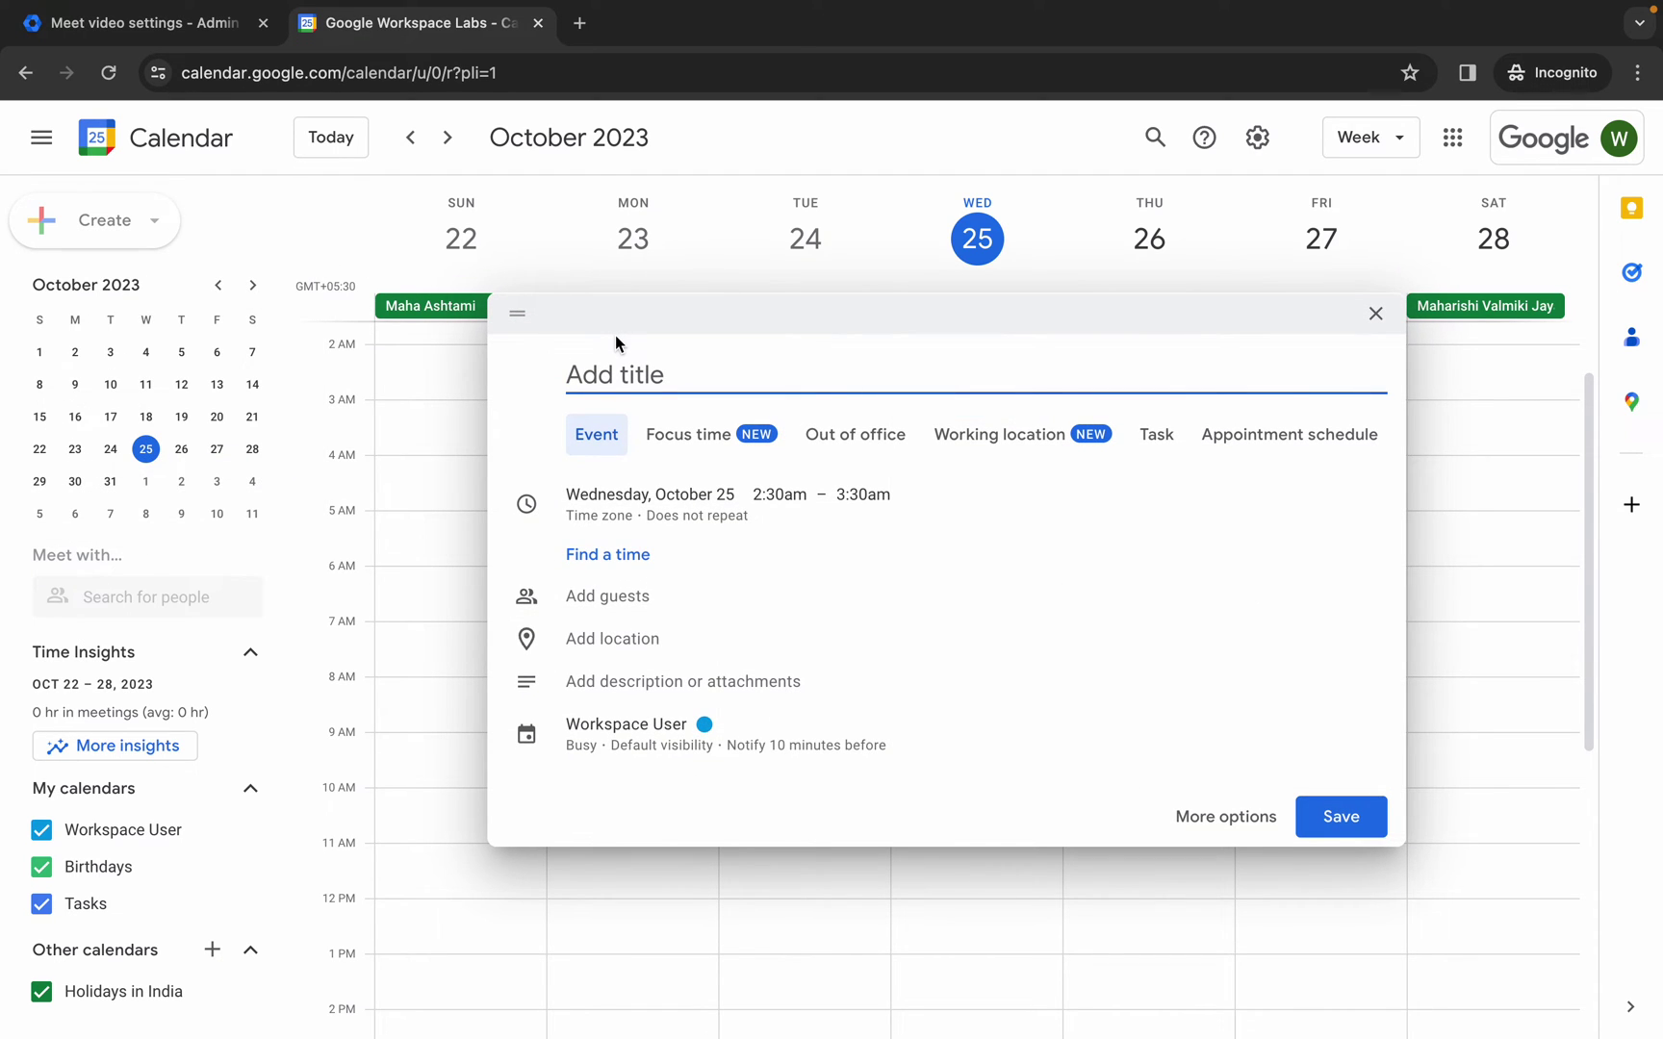
key("ctrl+Left")
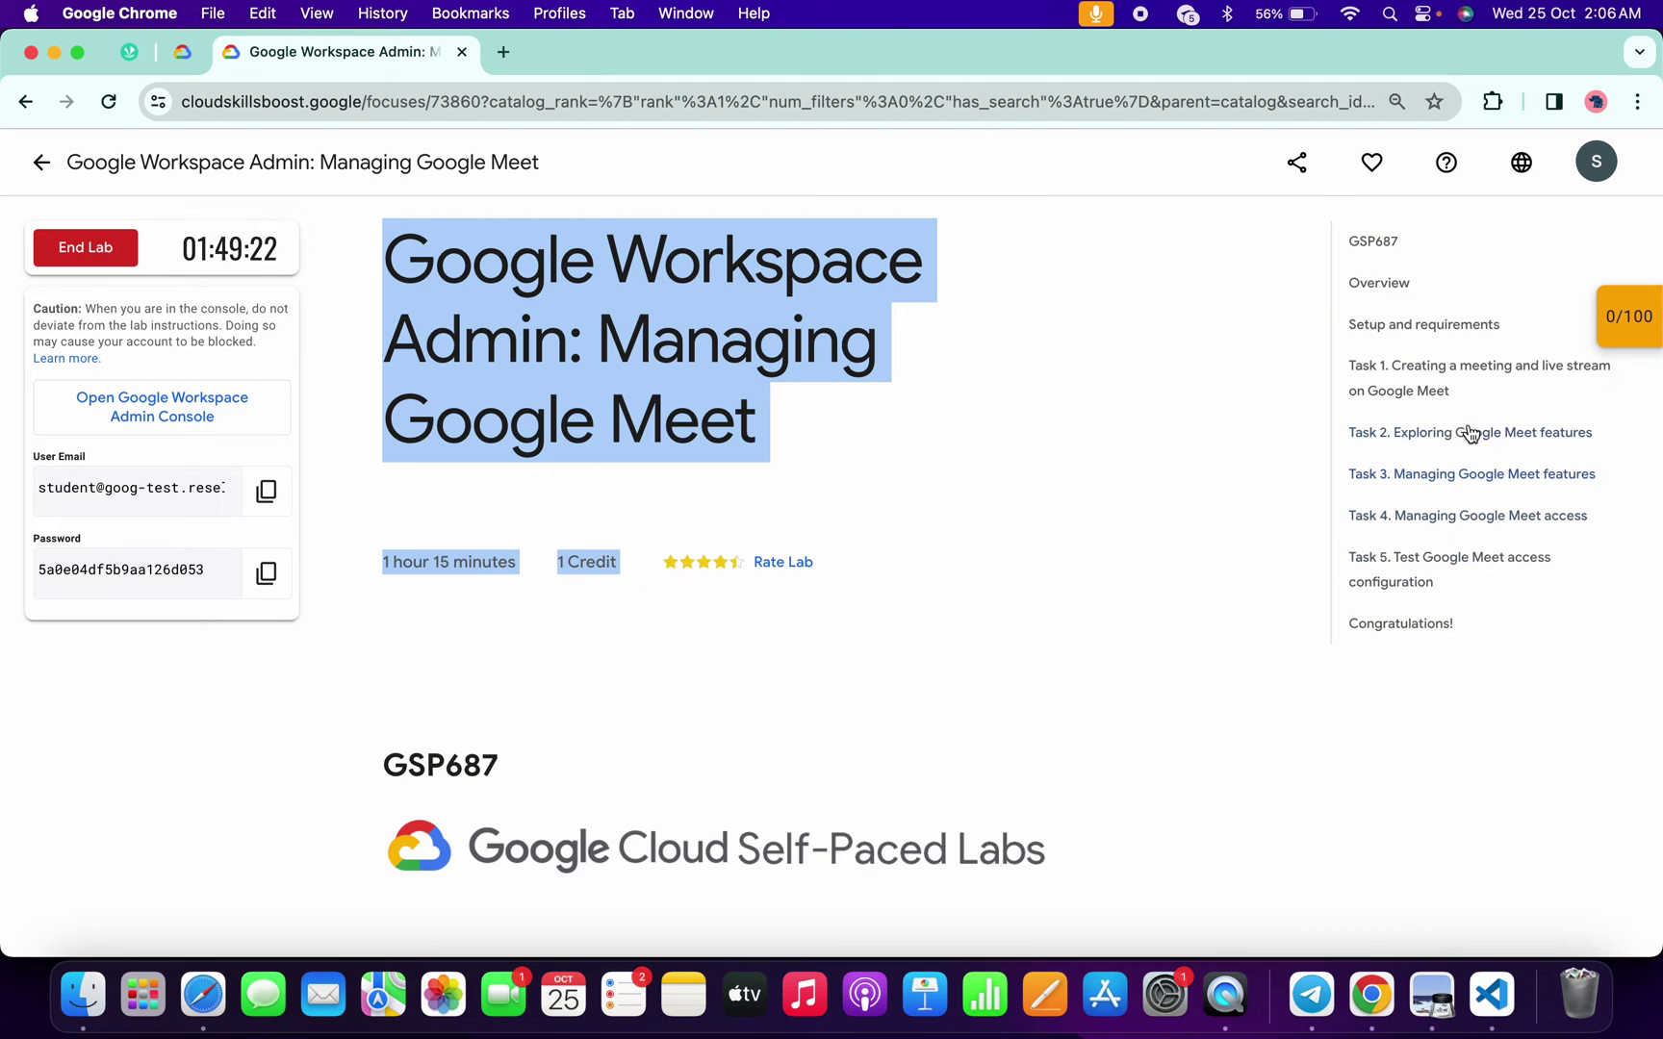
Find Task 1's Method 3 and select the event title 'Test Meeting 1' in step 3
left_click(1367, 376)
scroll(609, 575, "down", 4)
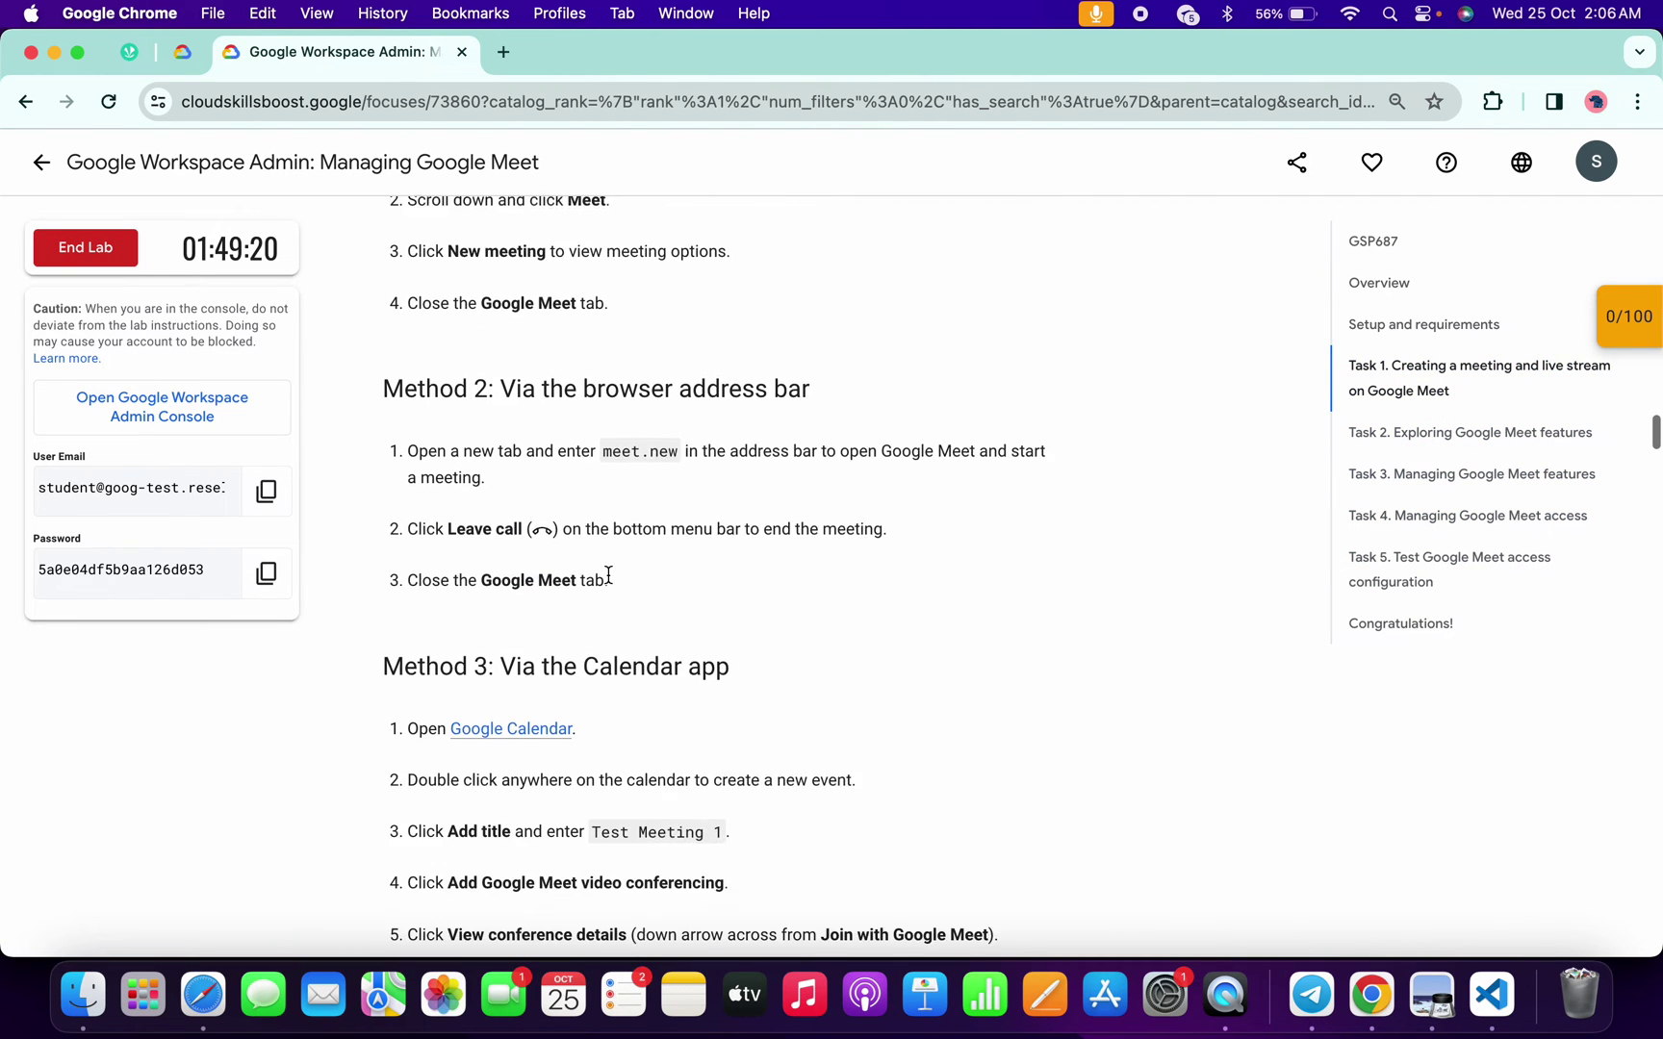
scroll(608, 574, "down", 3)
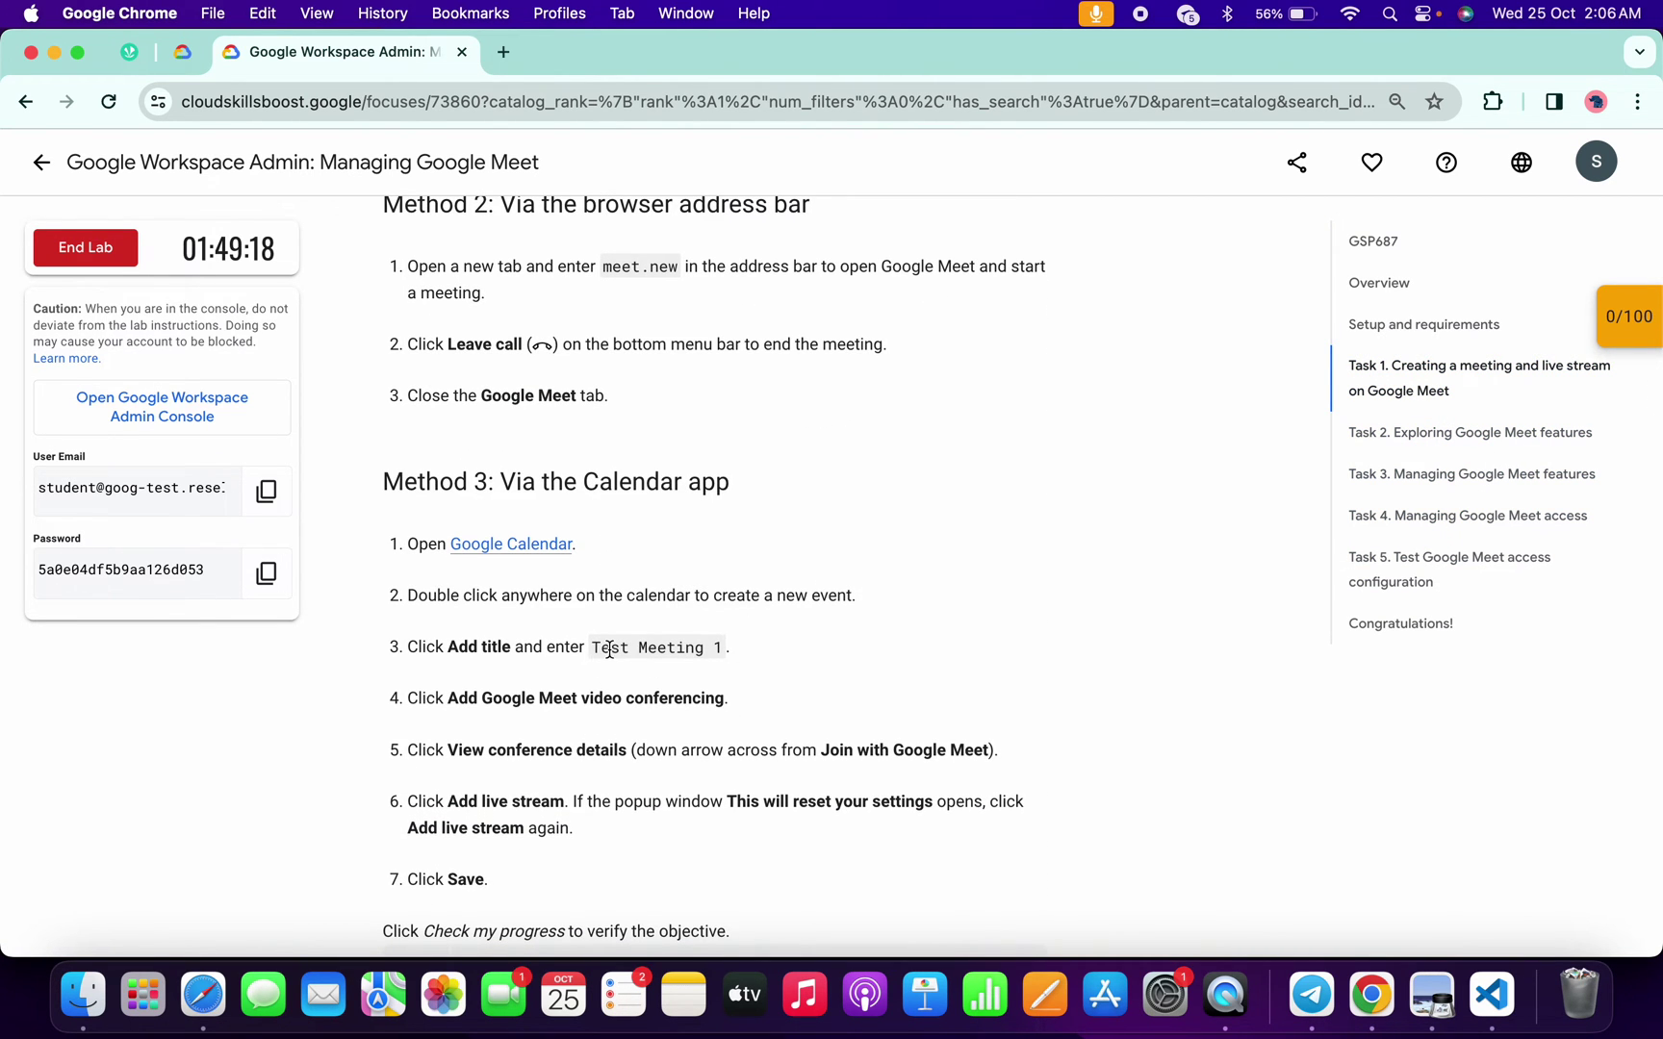
left_click_drag(592, 648, 720, 650)
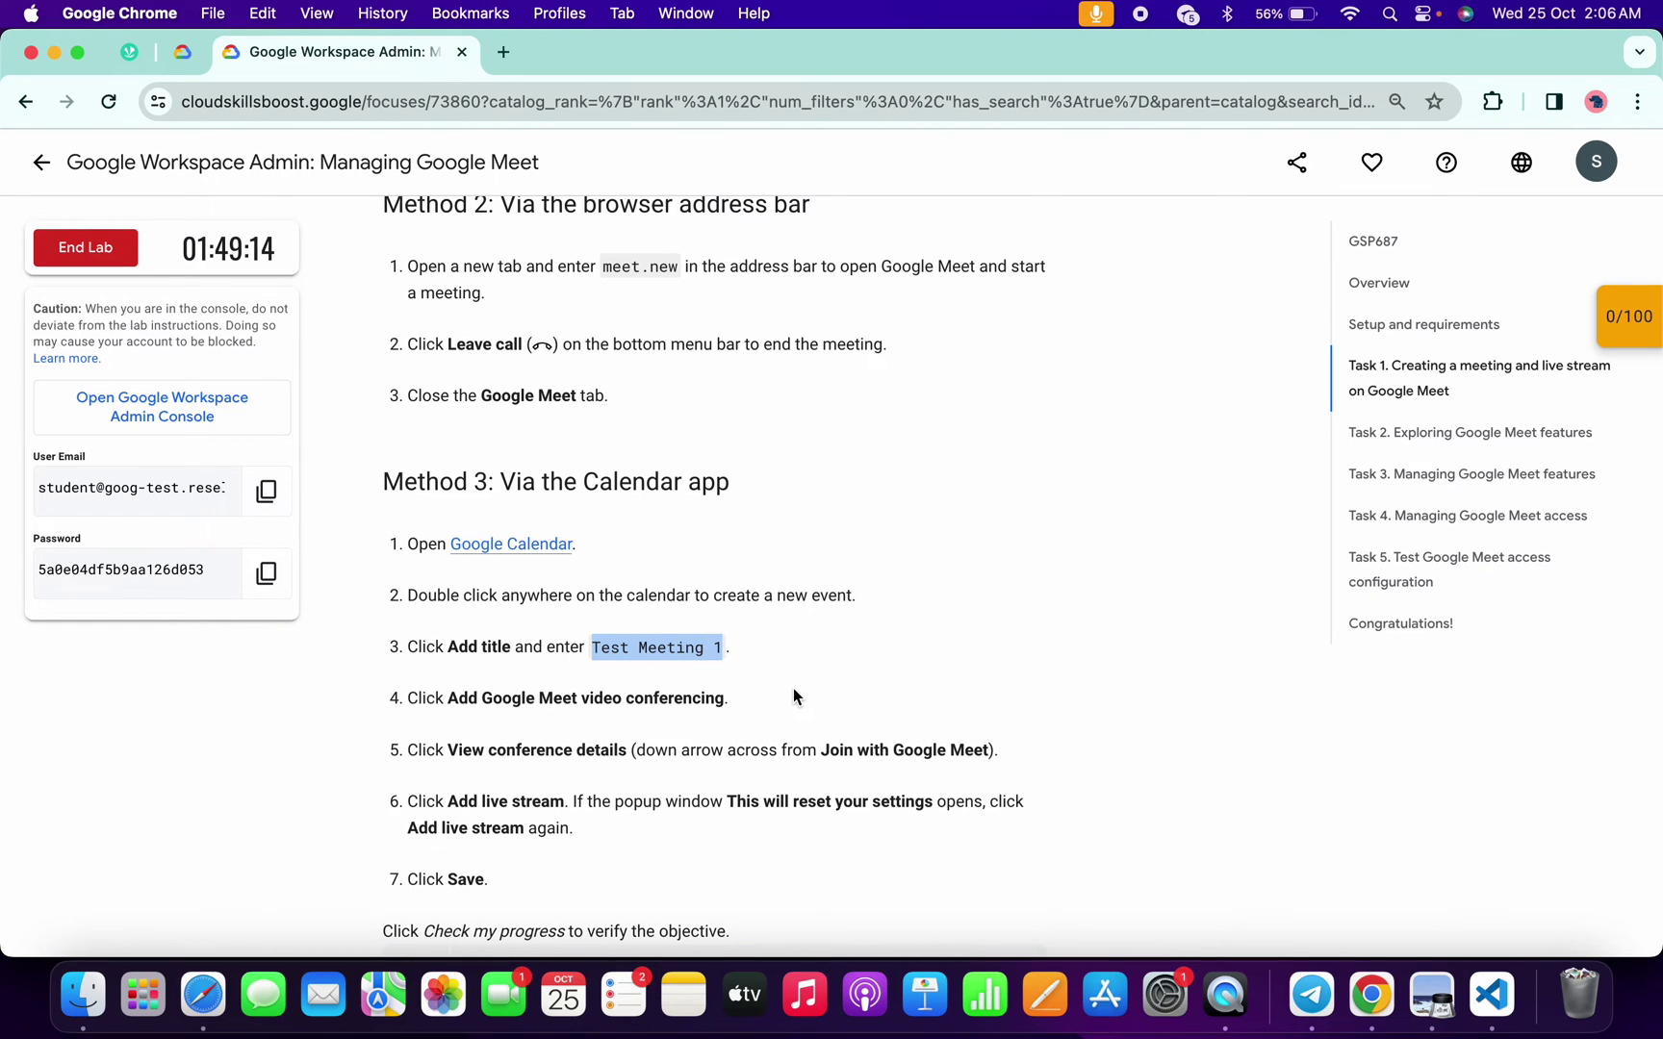
Save the event 'Test Meeting 1' for Wednesday, October 25, 2:30–3:30am, and dismiss the notifications prompt
key("ctrl+Right")
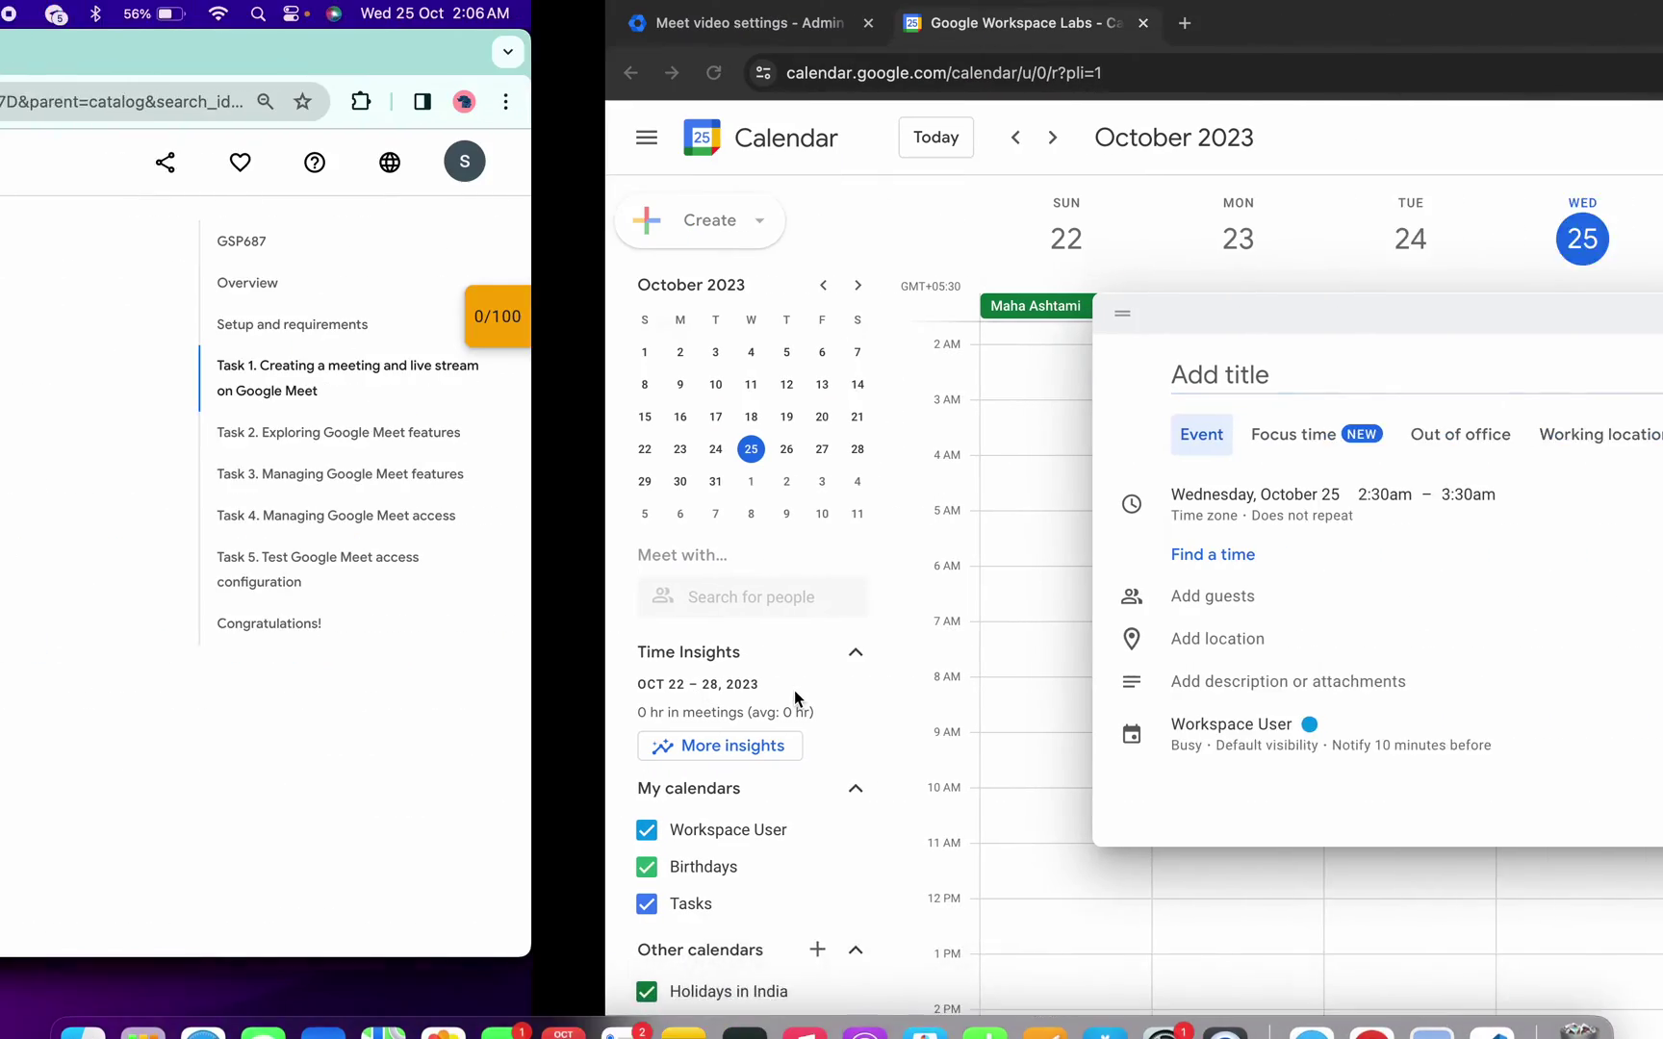
type("Test Meeting 1")
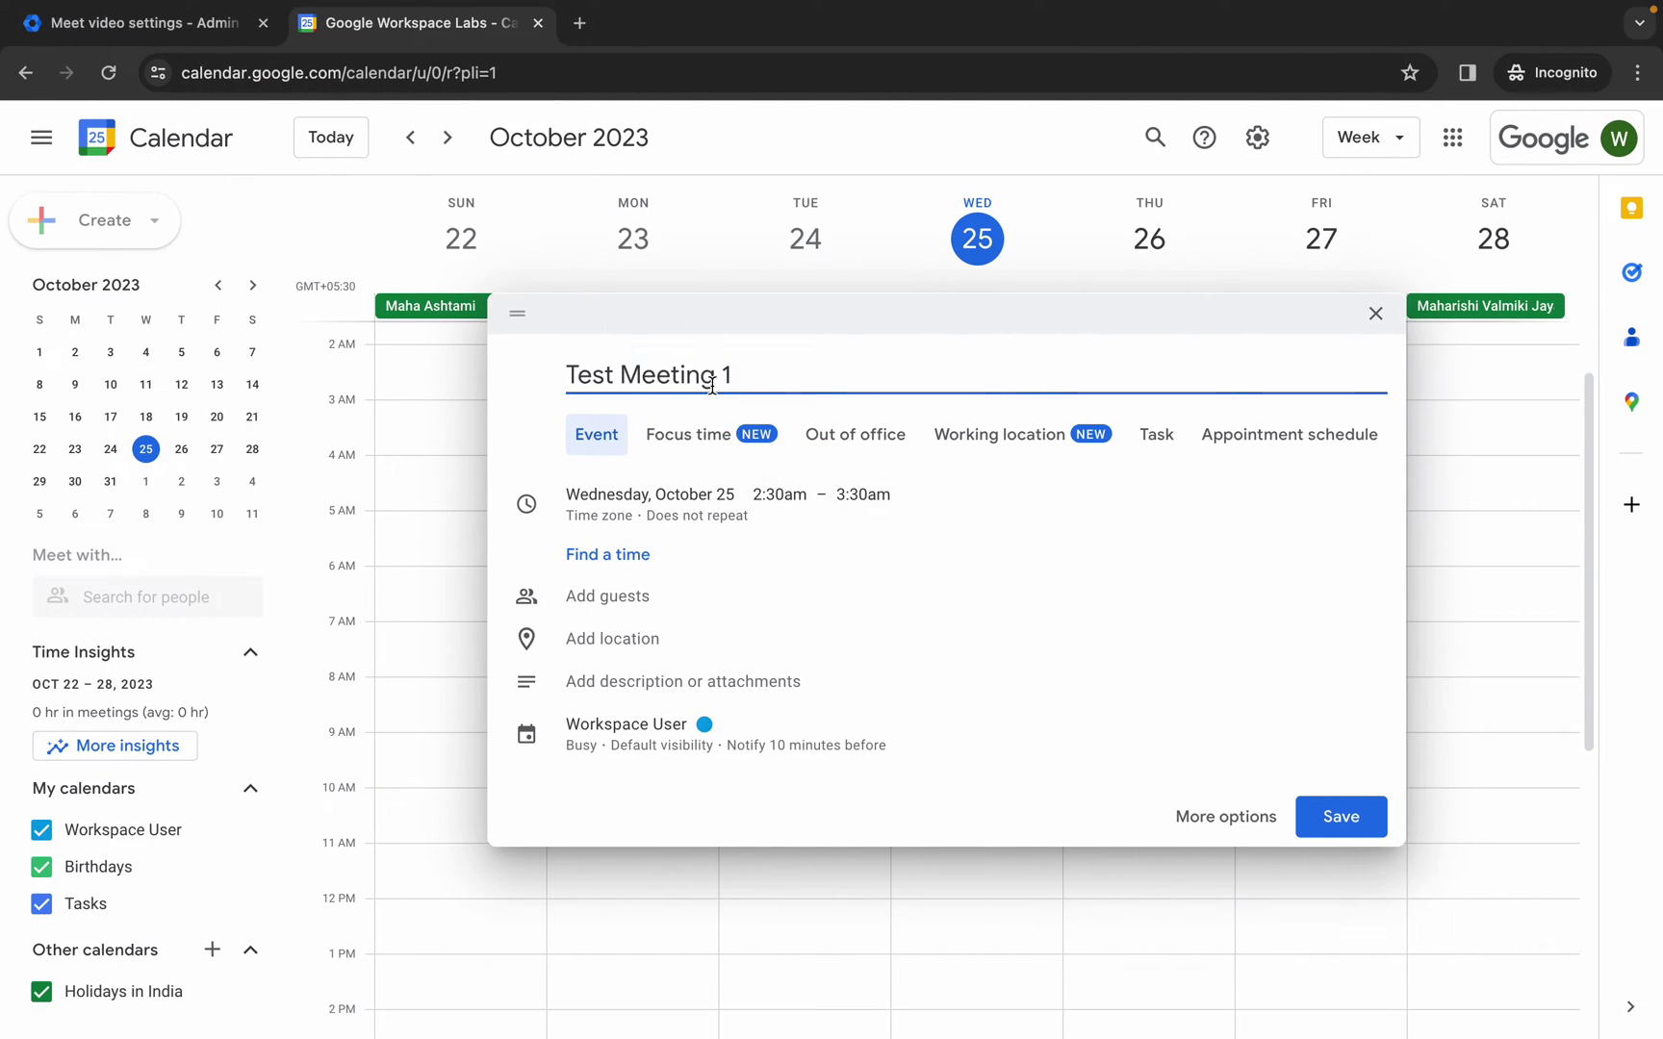
left_click(1341, 818)
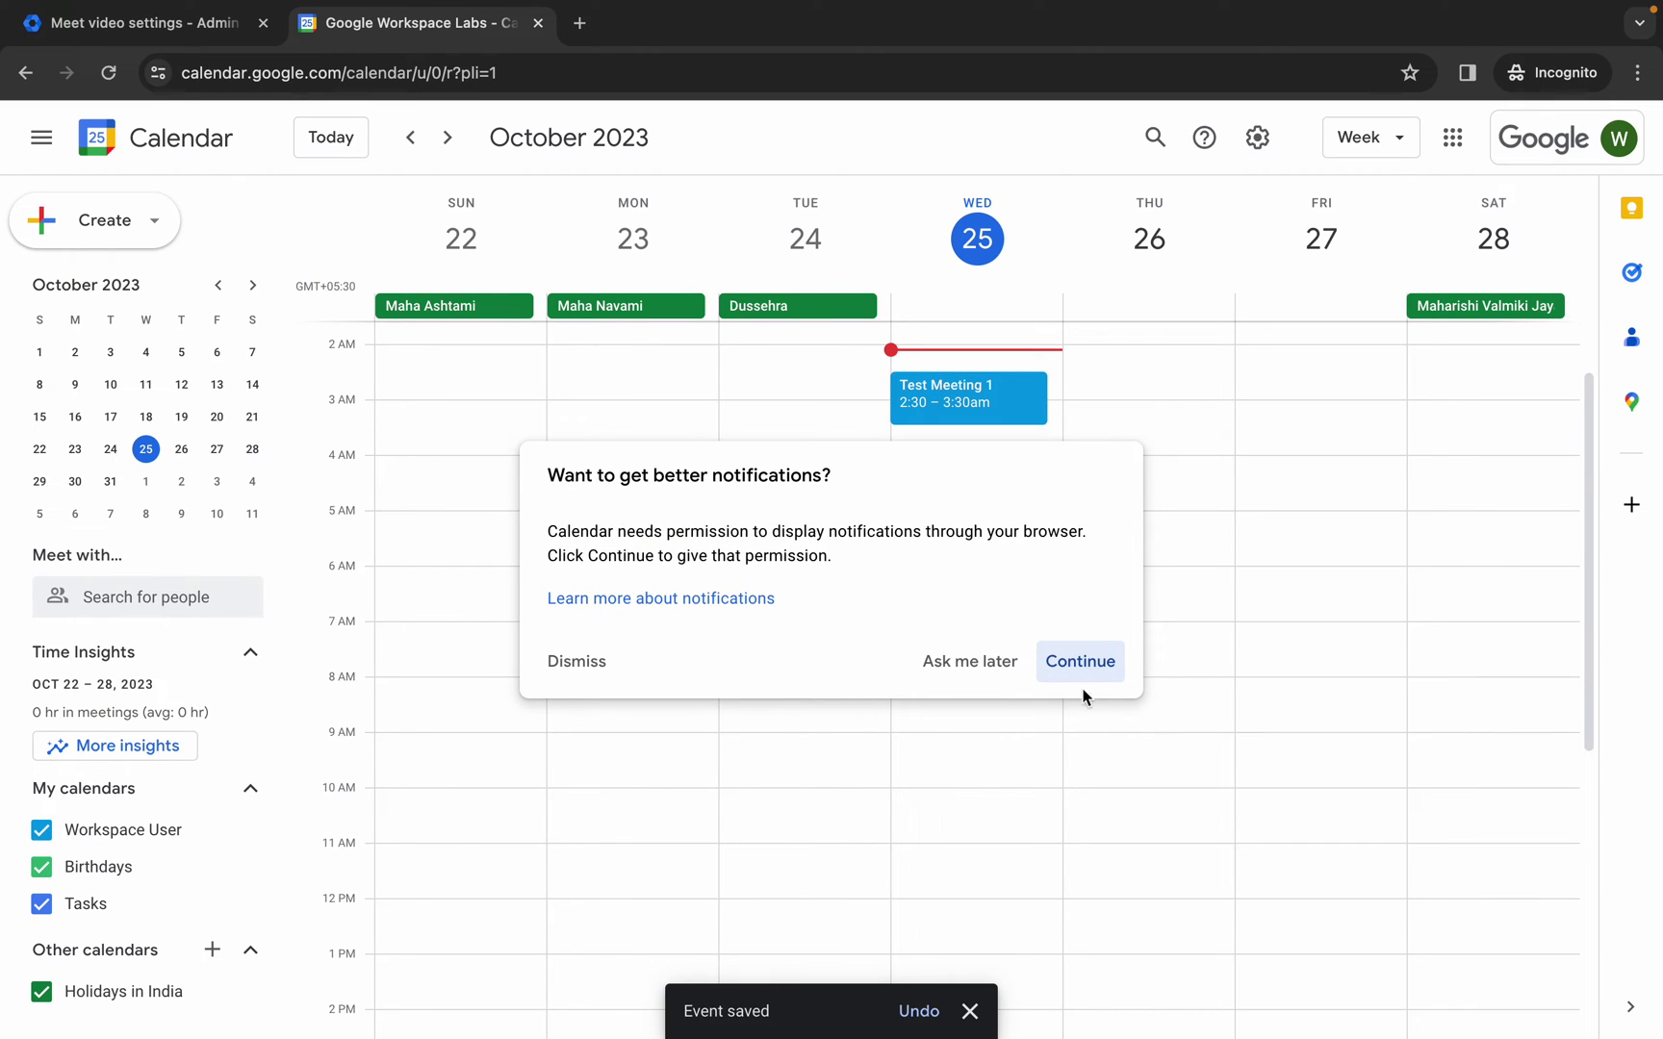
left_click(558, 664)
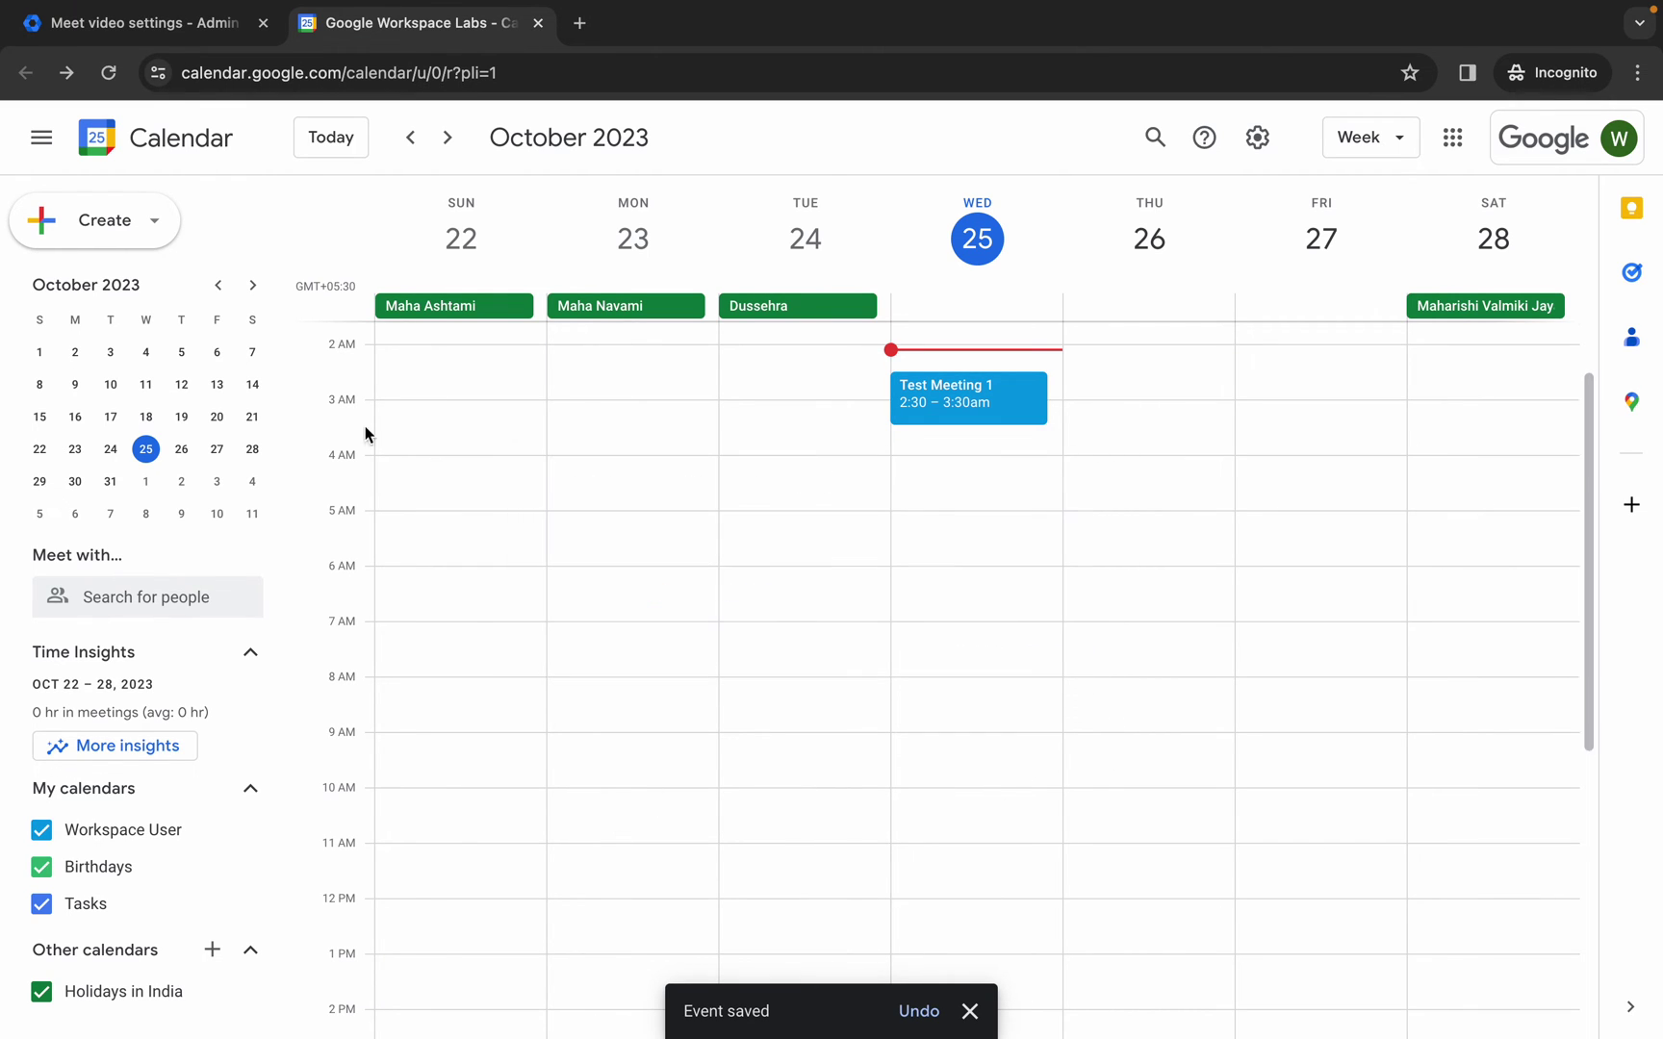
Save a second event, 'Test Meeting 2', in the same October 25 2:30–3:30am slot, then return to the lab page
left_click(126, 228)
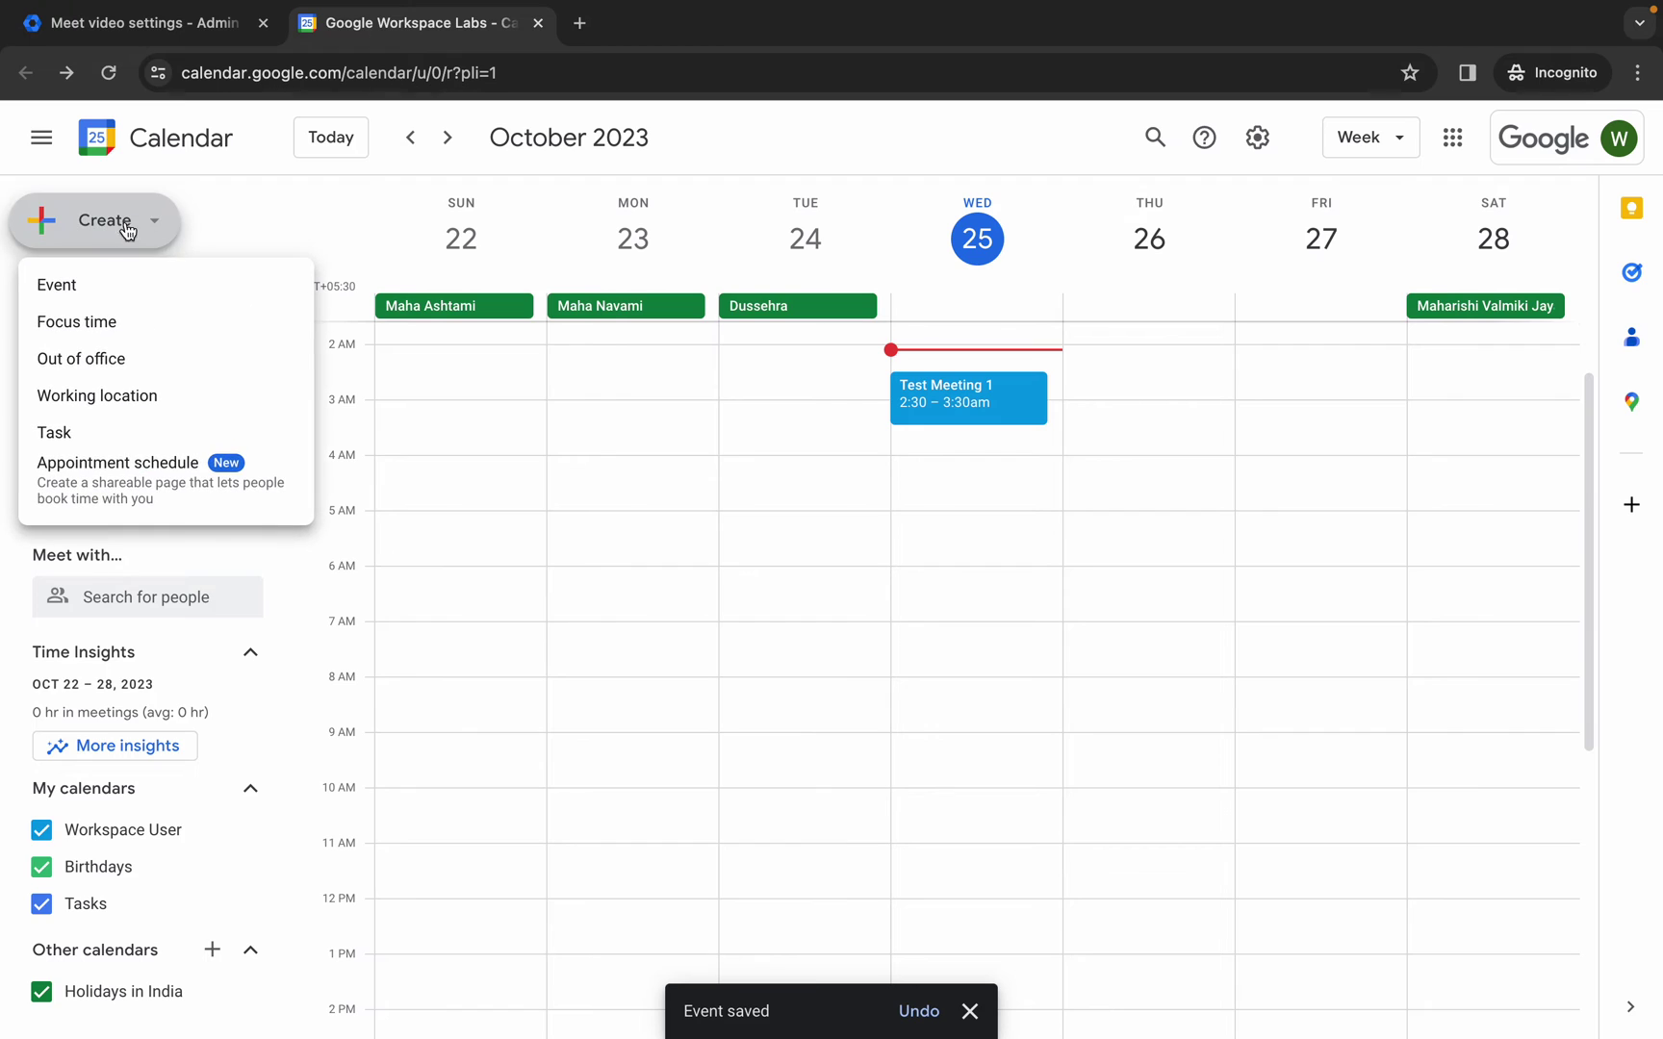
left_click(53, 284)
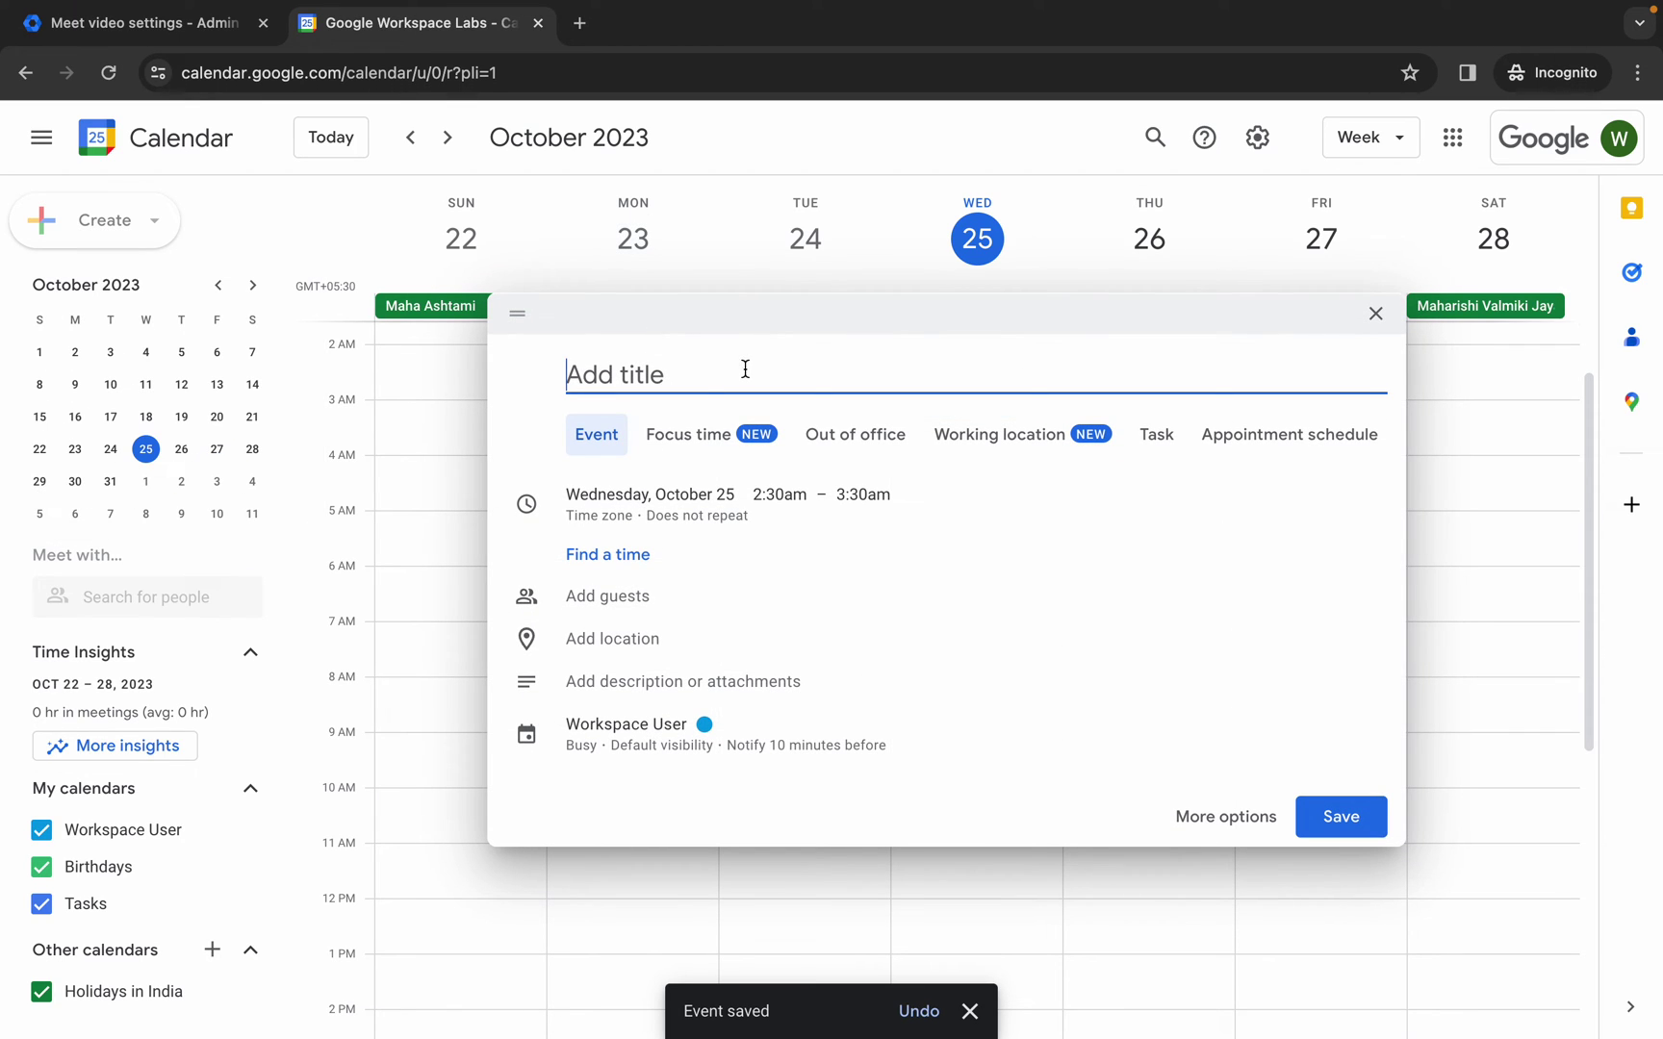
type("Test Meeting 1")
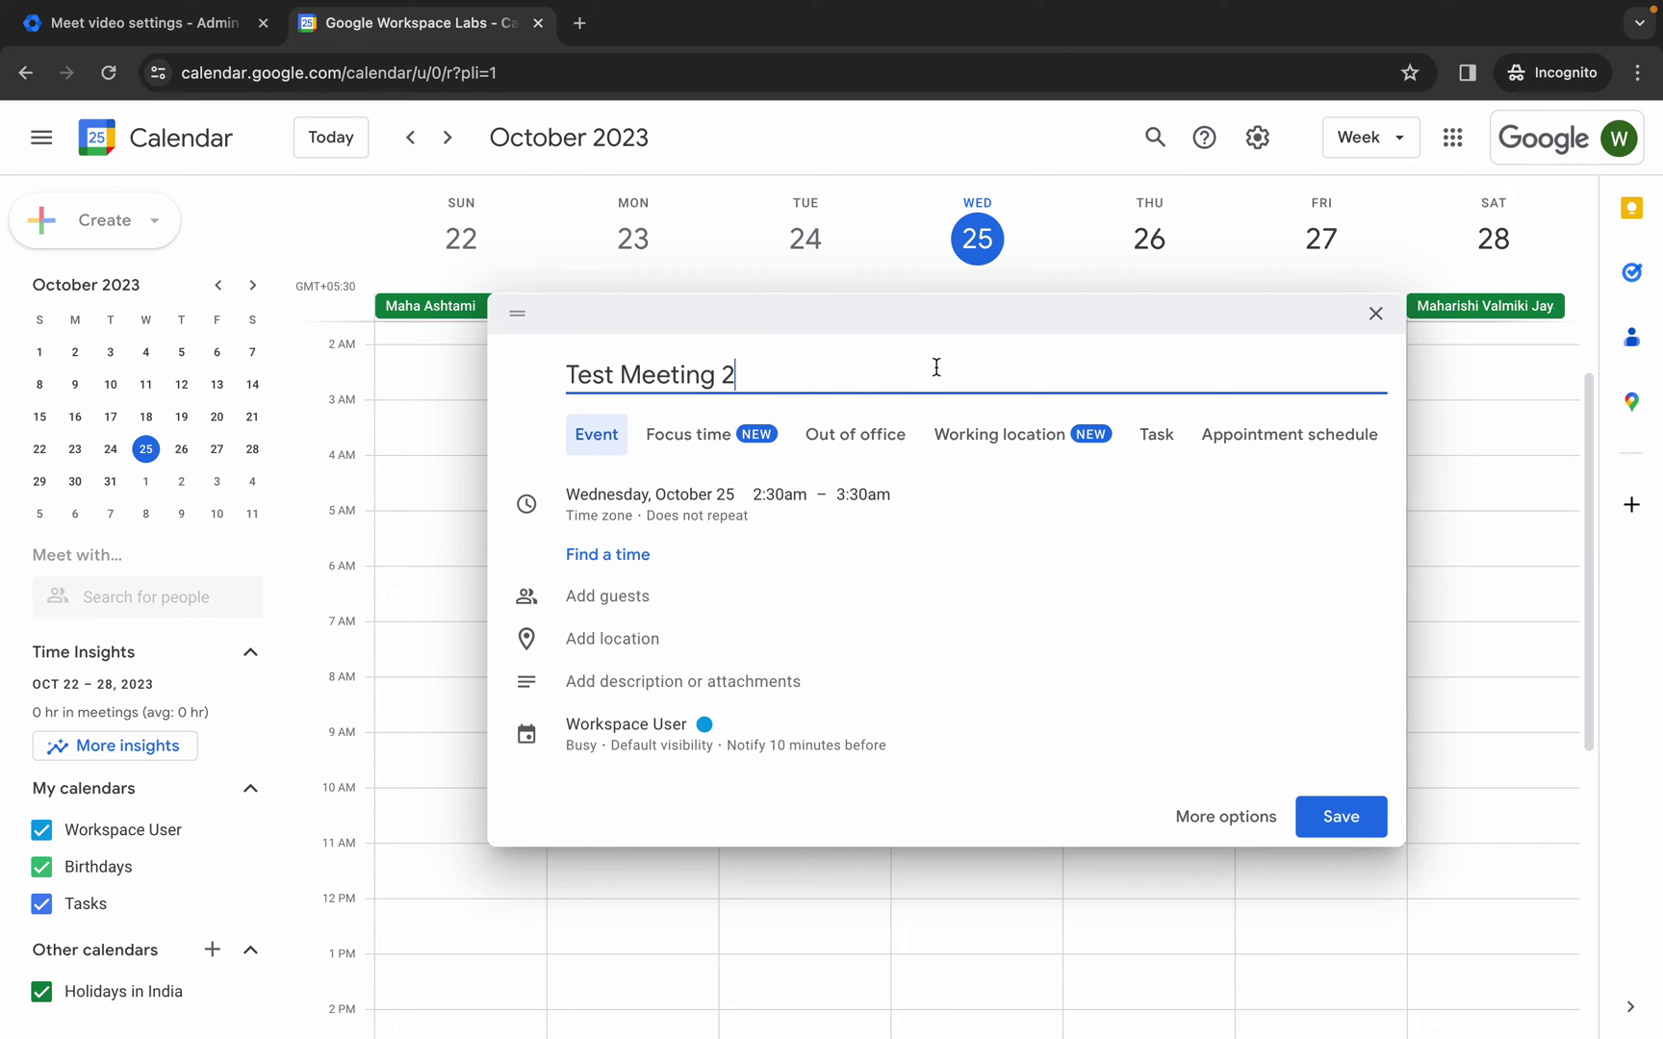
left_click(1316, 835)
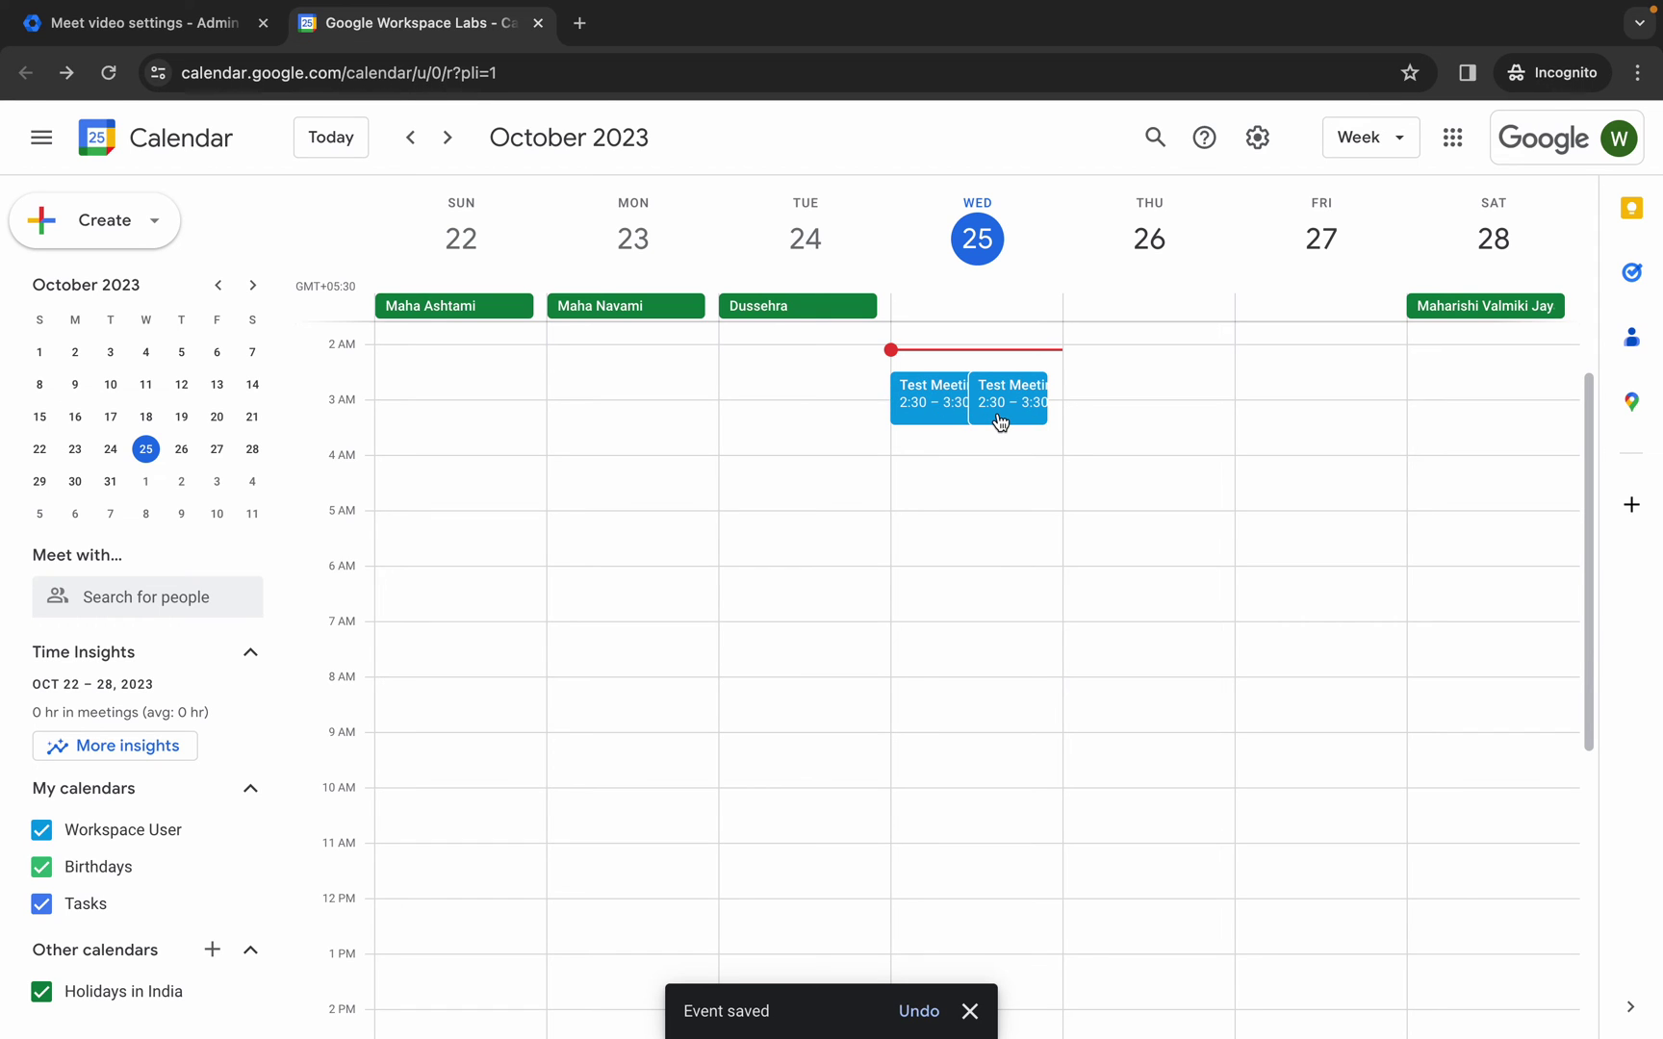
key("ctrl+Left")
Pass all three lab checkpoints (30/30, 40/40, 30/30) for 100/100, then go to the Congratulations section
left_click(1624, 327)
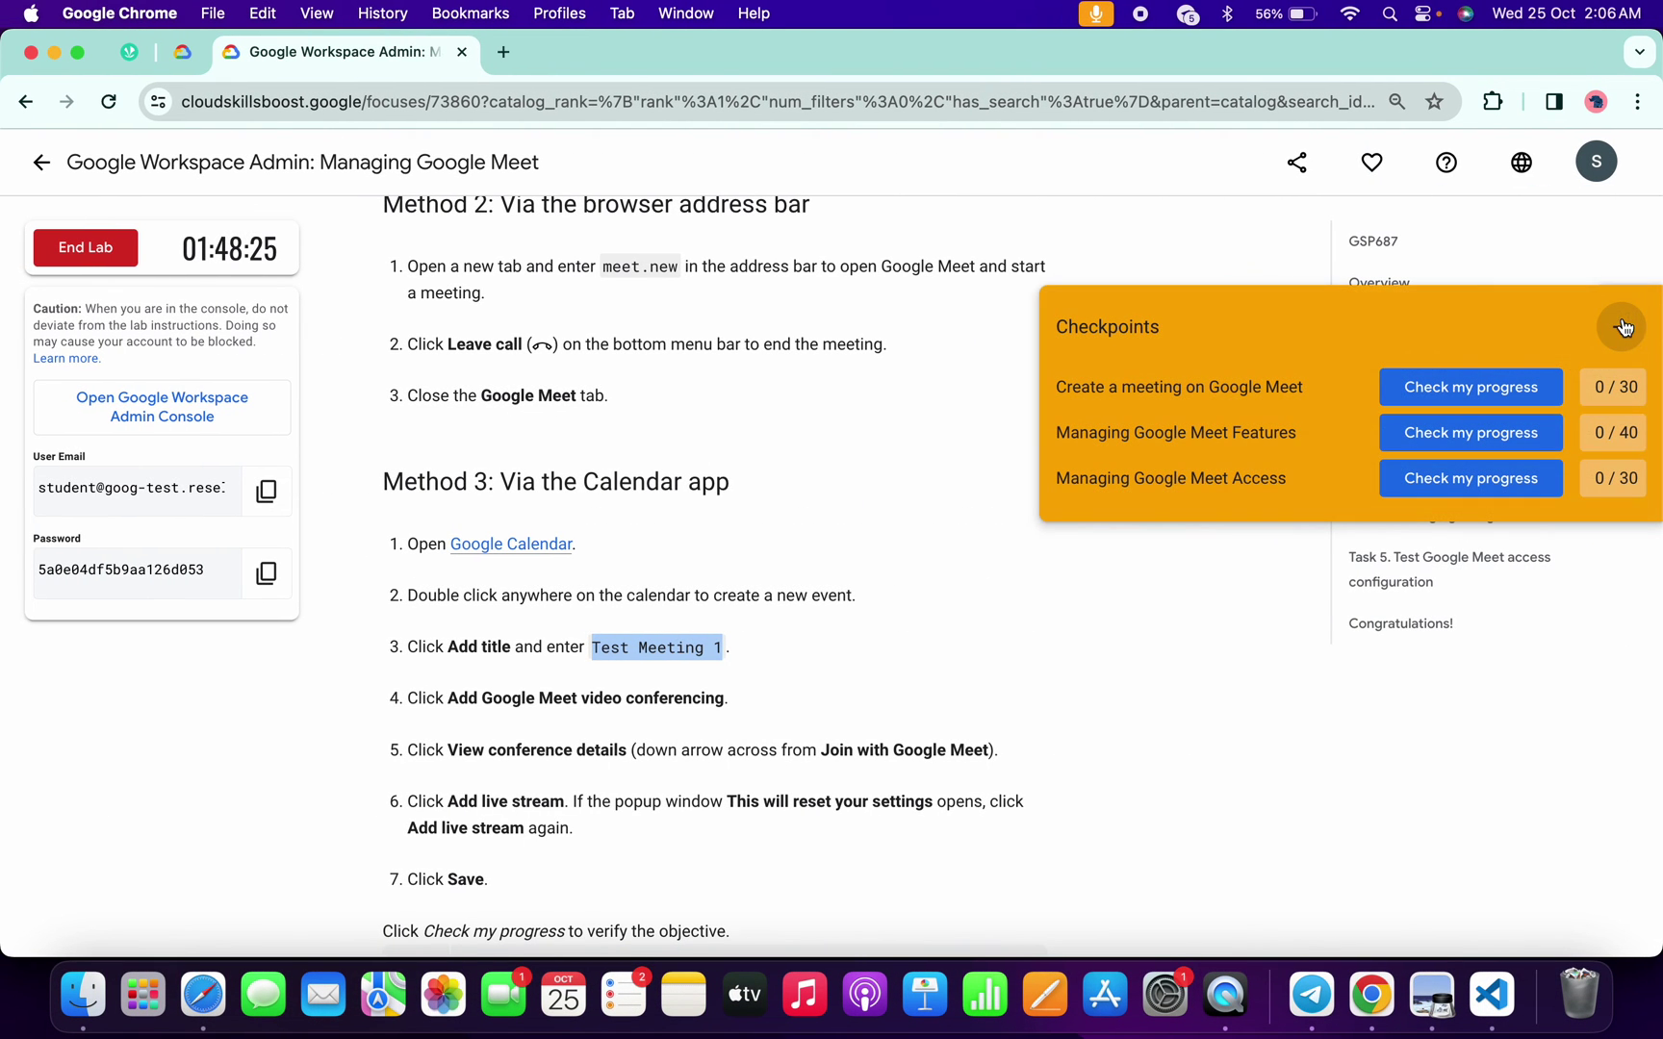
left_click(1486, 385)
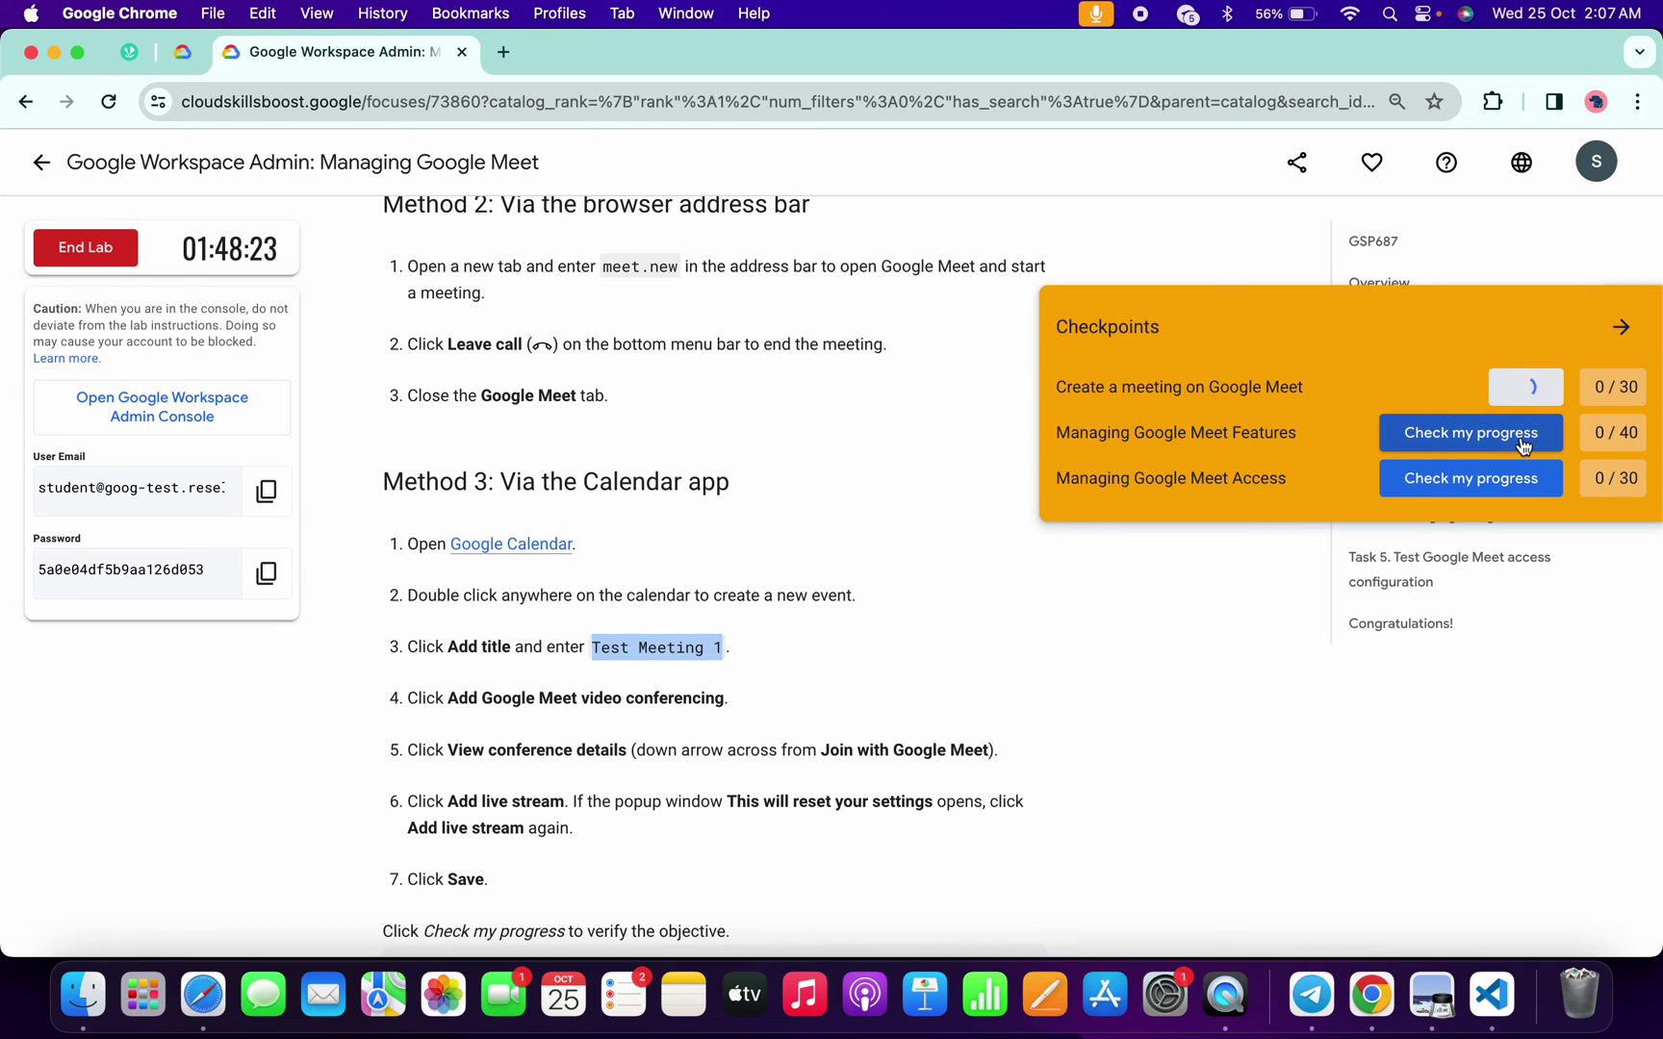
left_click(1504, 434)
left_click(1521, 478)
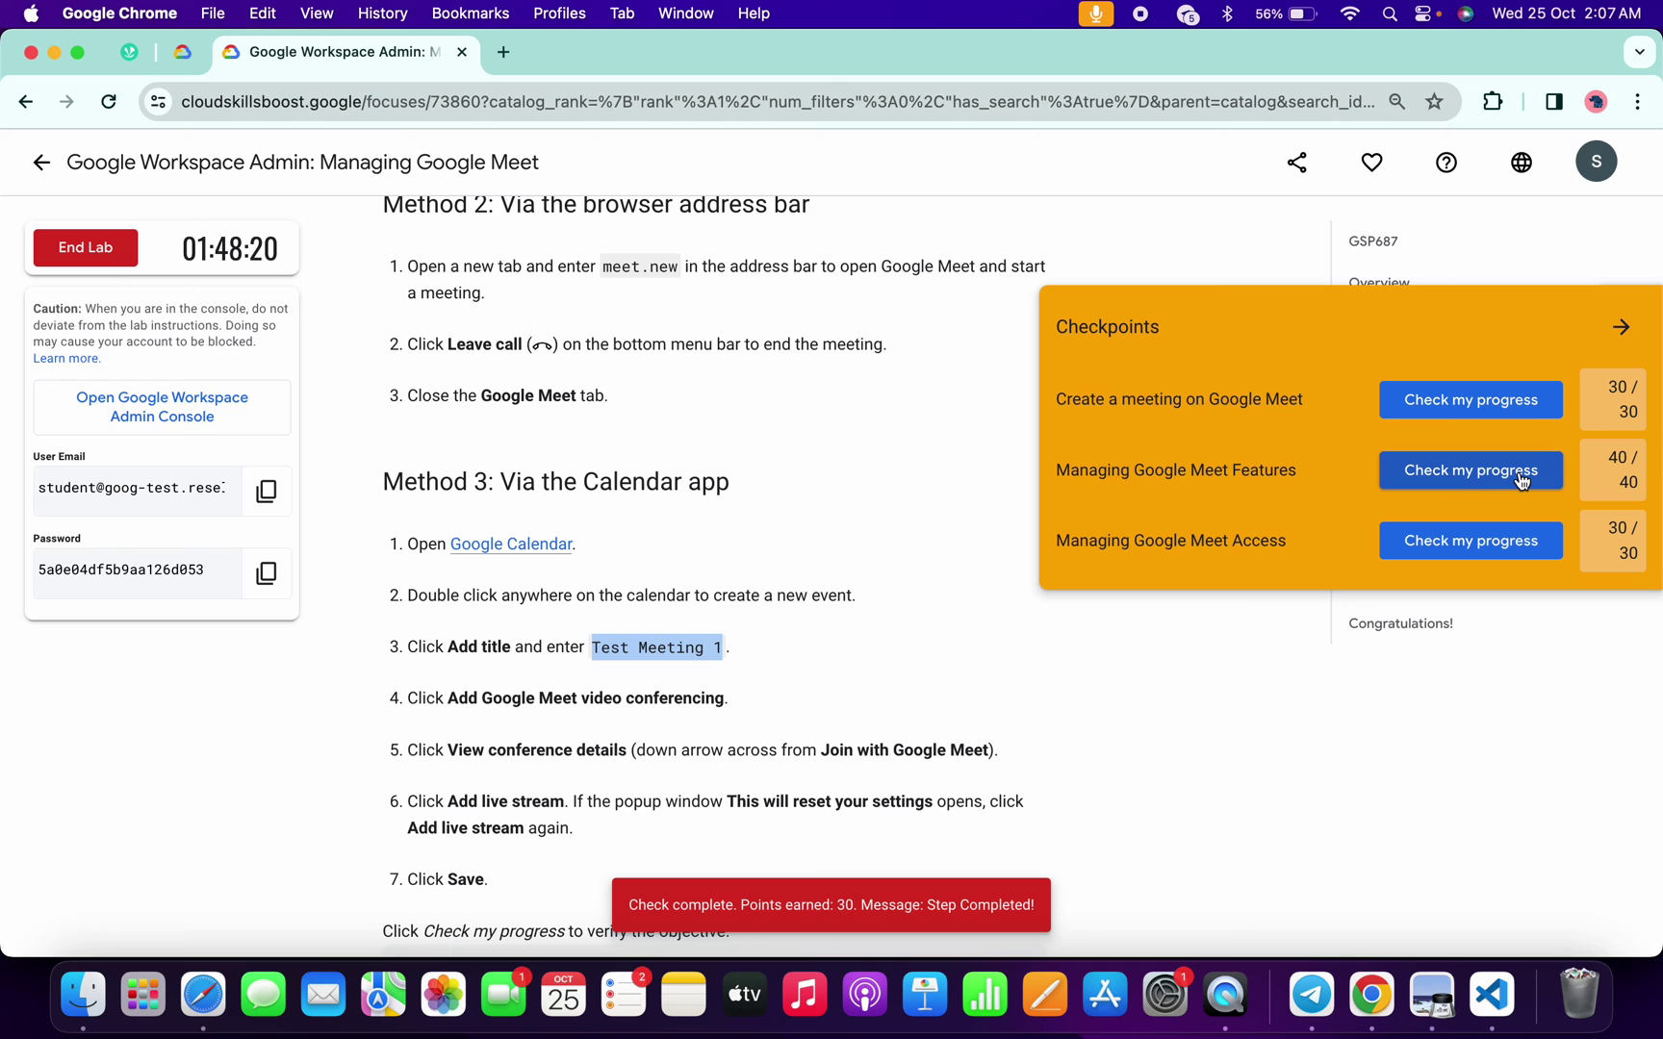
left_click(1622, 329)
left_click(1421, 623)
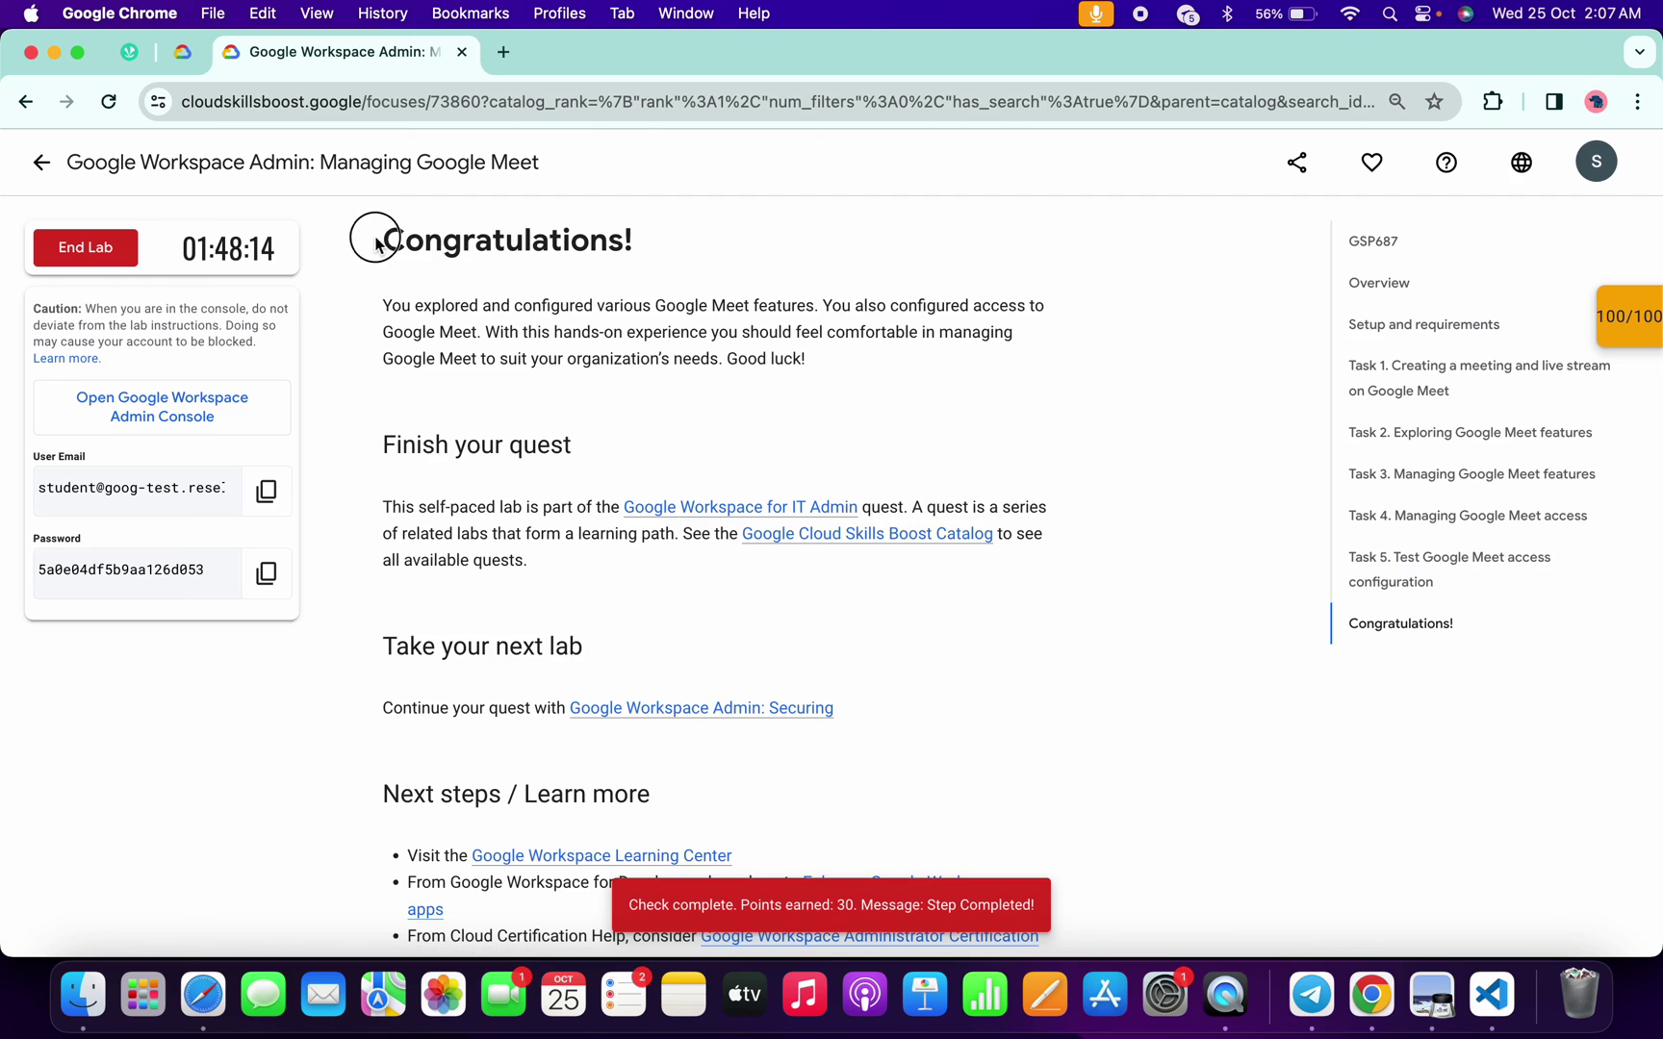
left_click_drag(376, 245, 686, 263)
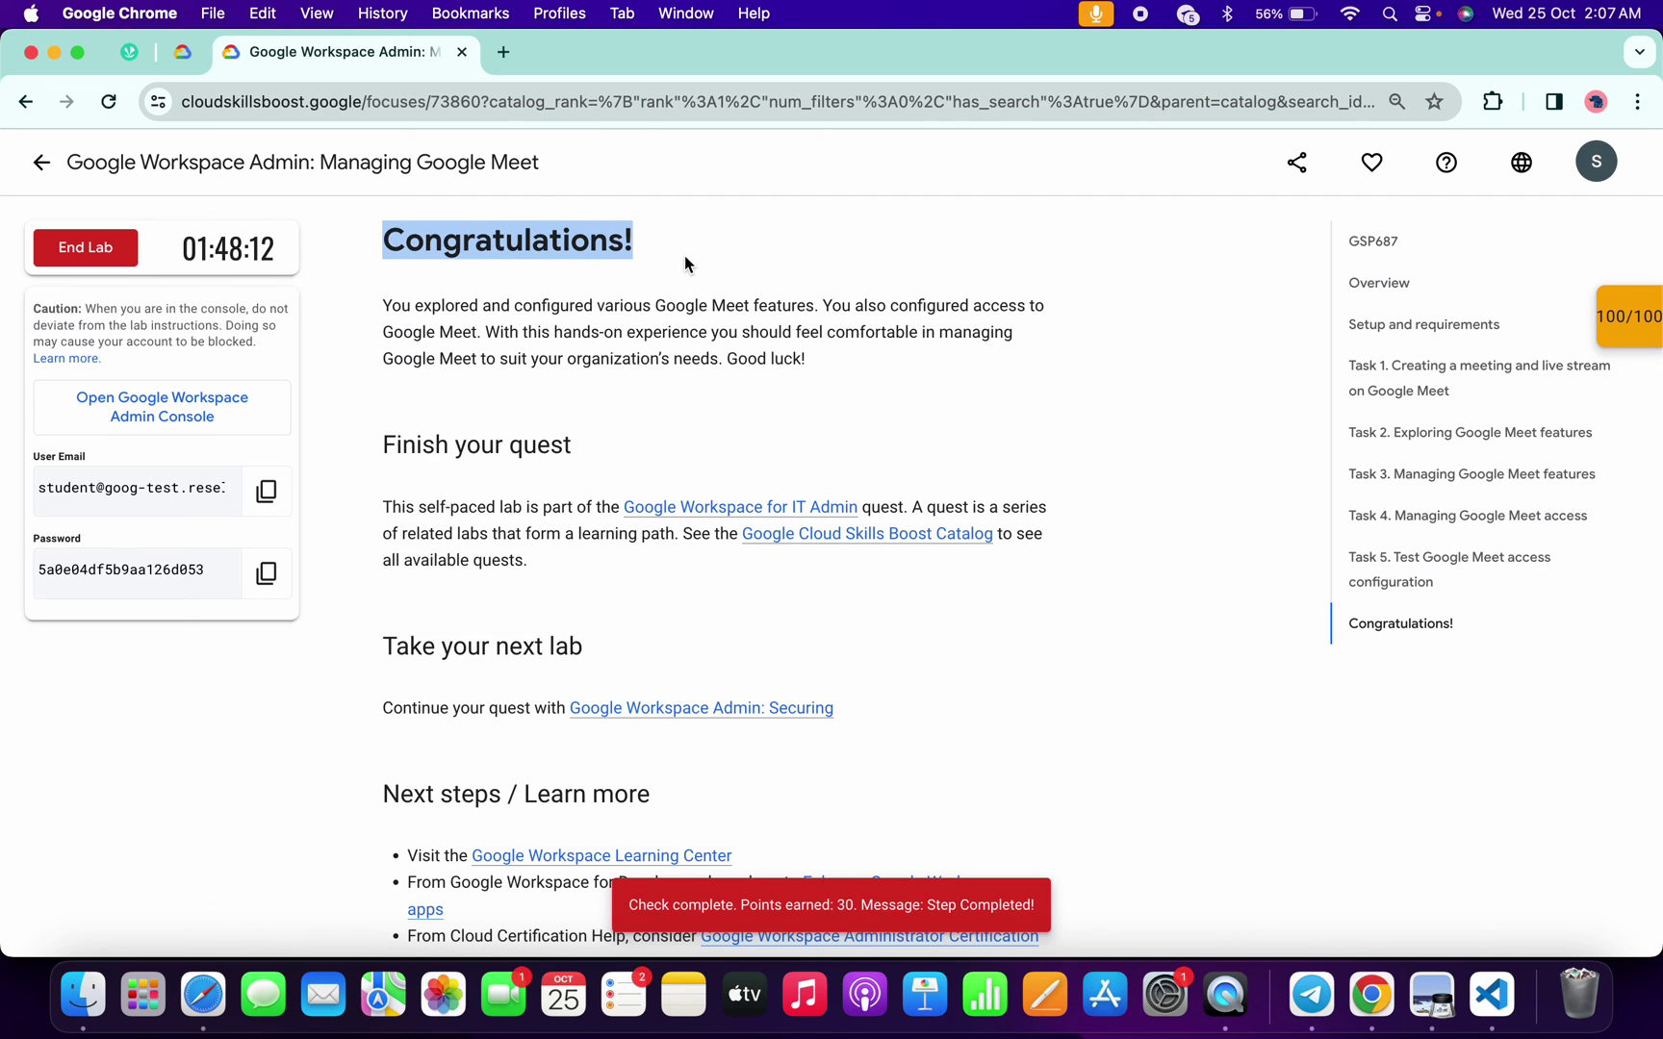